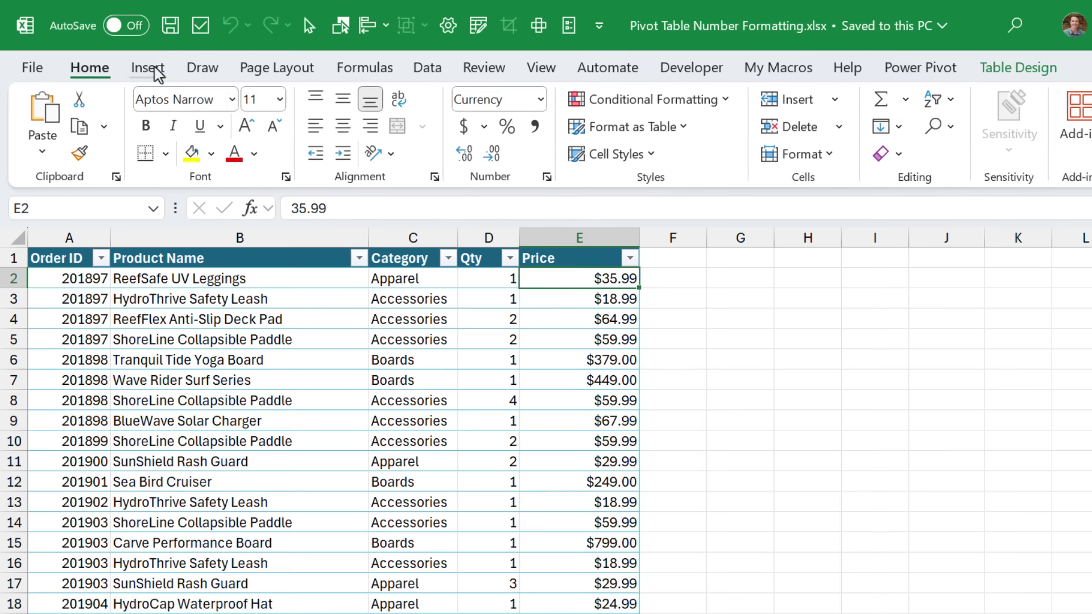
Step: Insert an empty PivotTable from the sales table at cell J4 on the existing worksheet
click(125, 55)
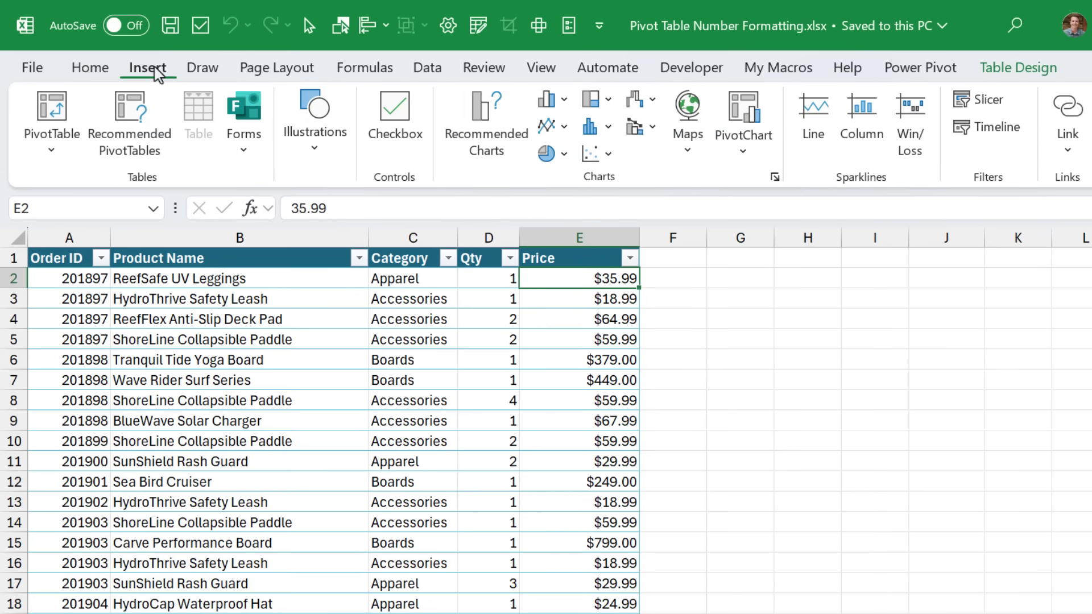
click(51, 111)
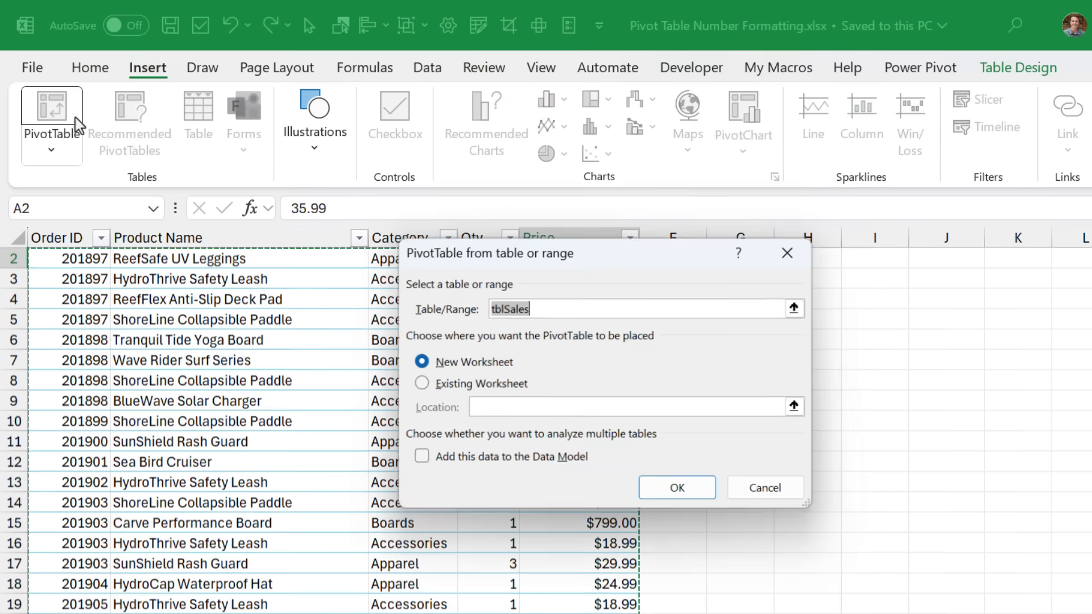
click(437, 385)
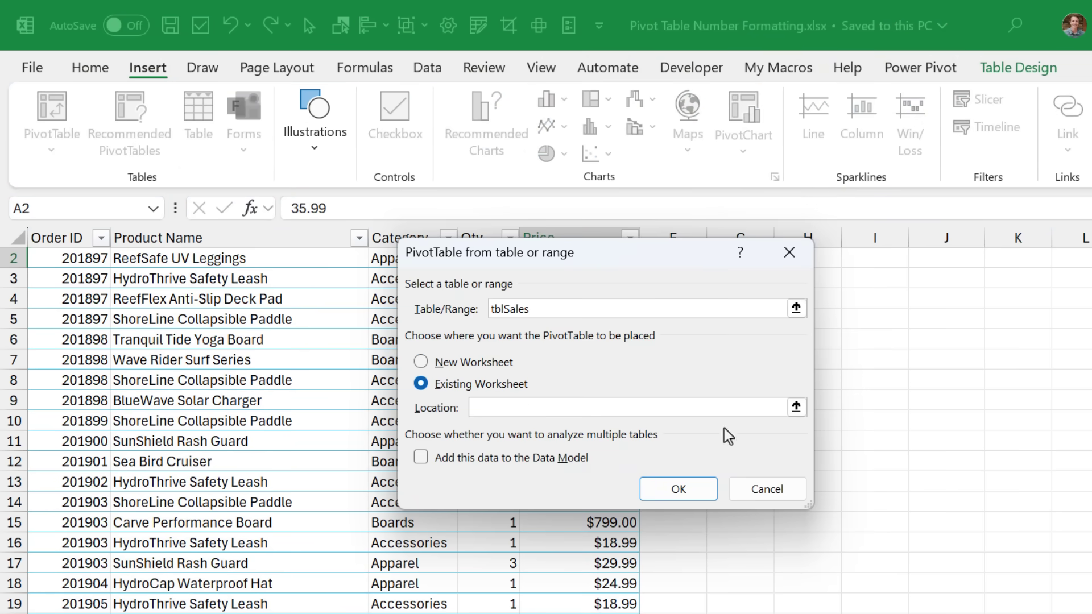
click(948, 302)
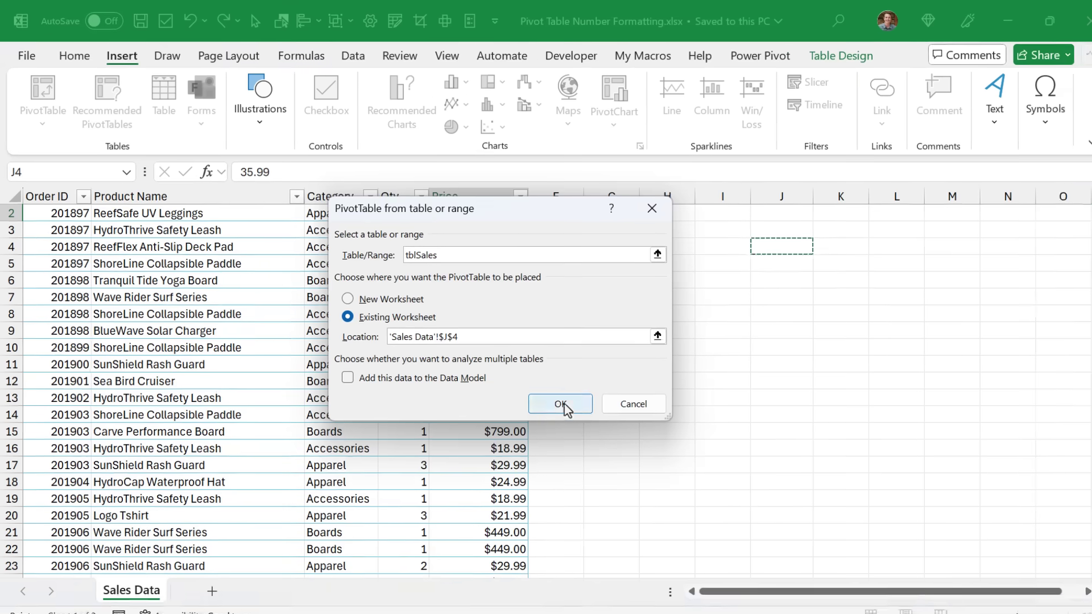
click(656, 472)
Step: Put Category in Rows and Price in Values, then select the Accessories Sum of Price value
drag(622, 586, 690, 589)
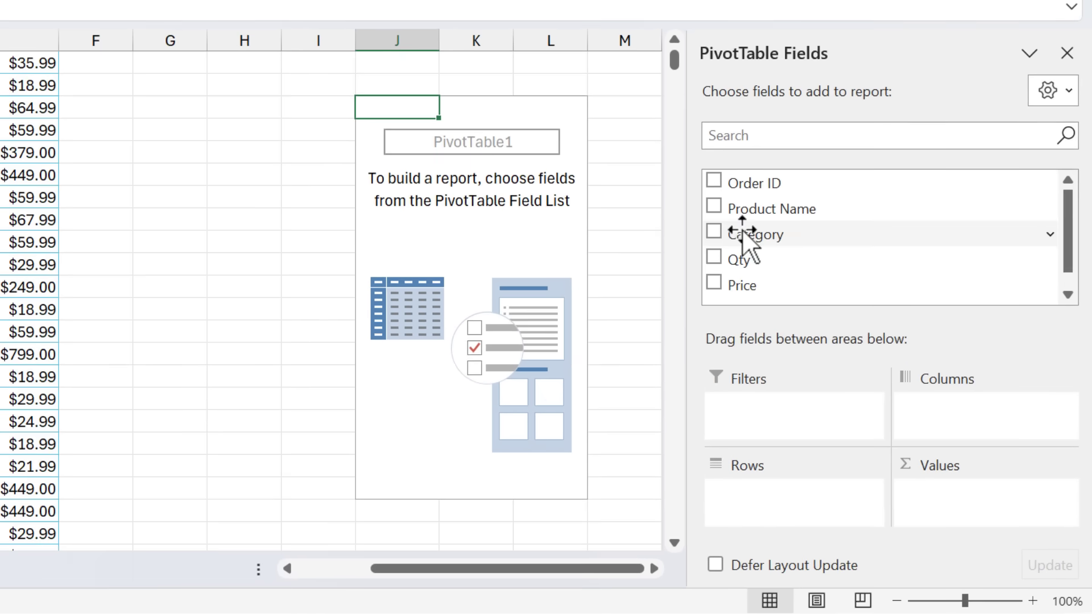
drag(748, 231, 761, 498)
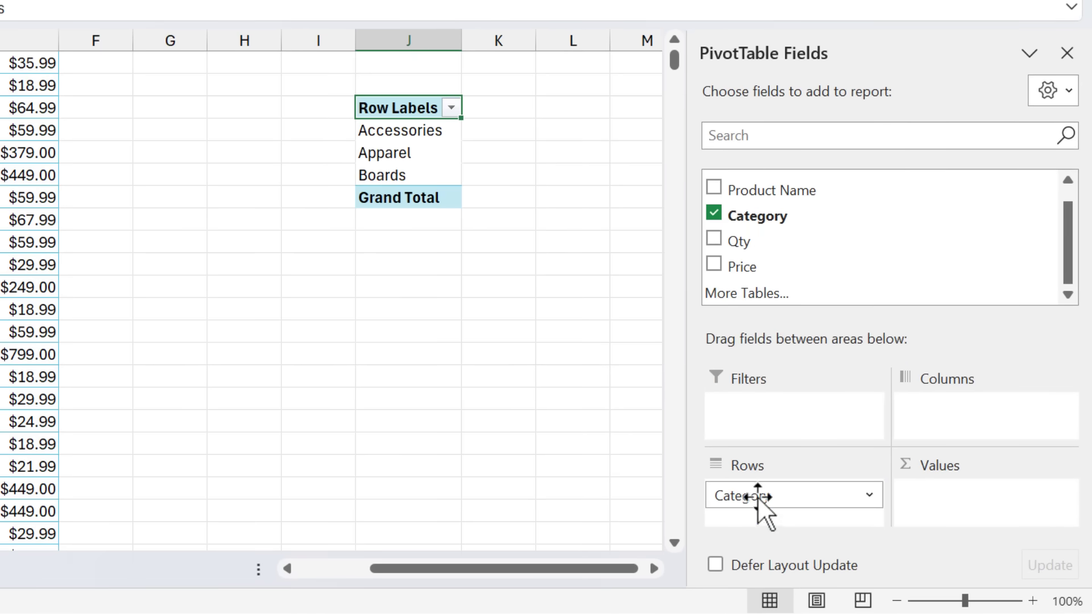
drag(742, 265, 935, 509)
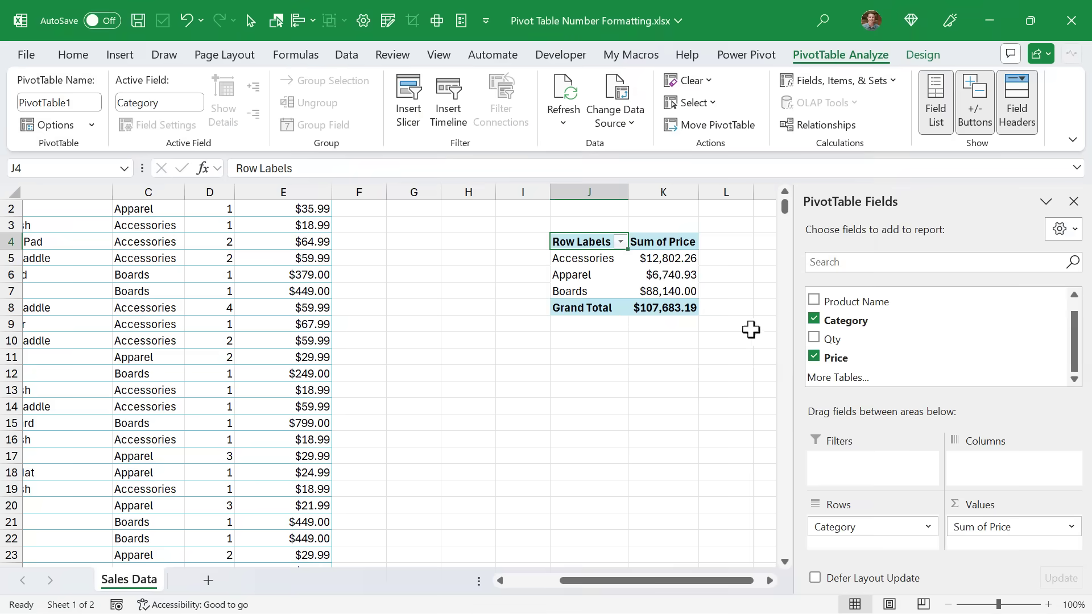
click(672, 259)
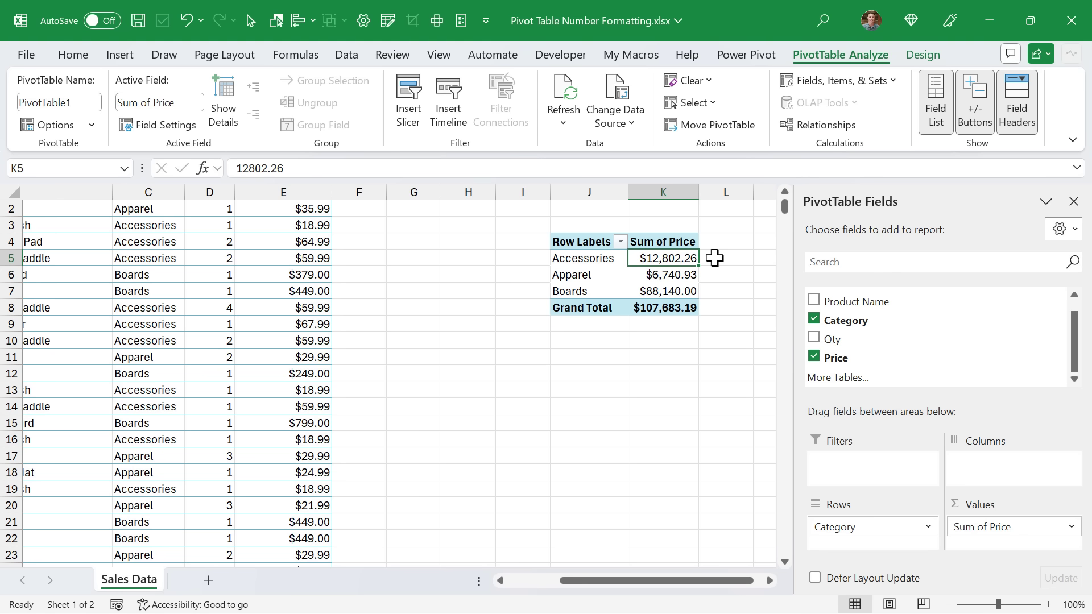
right_click(680, 259)
click(684, 269)
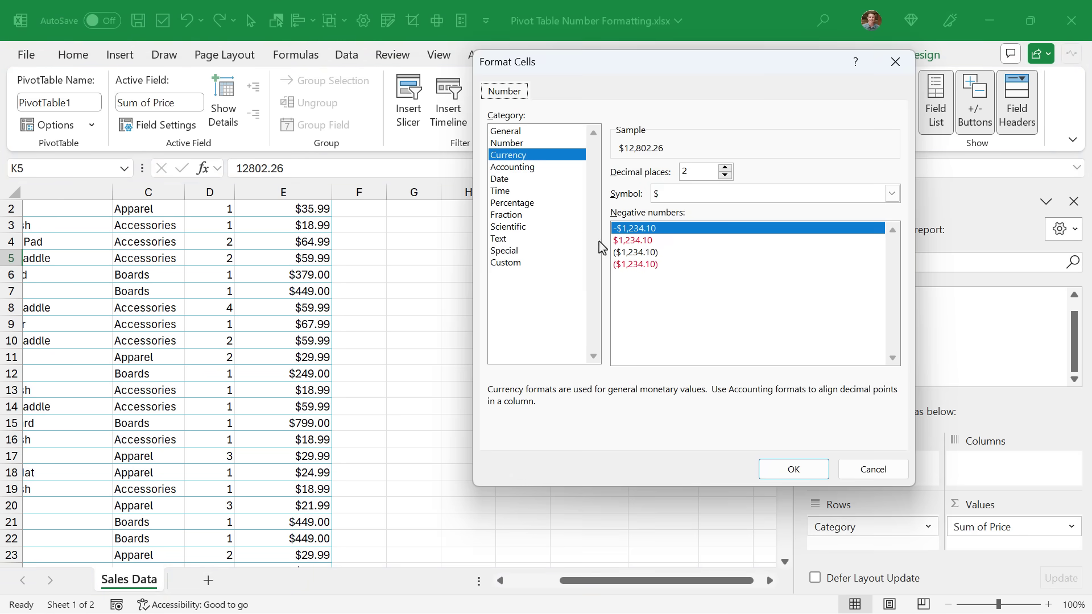
click(512, 131)
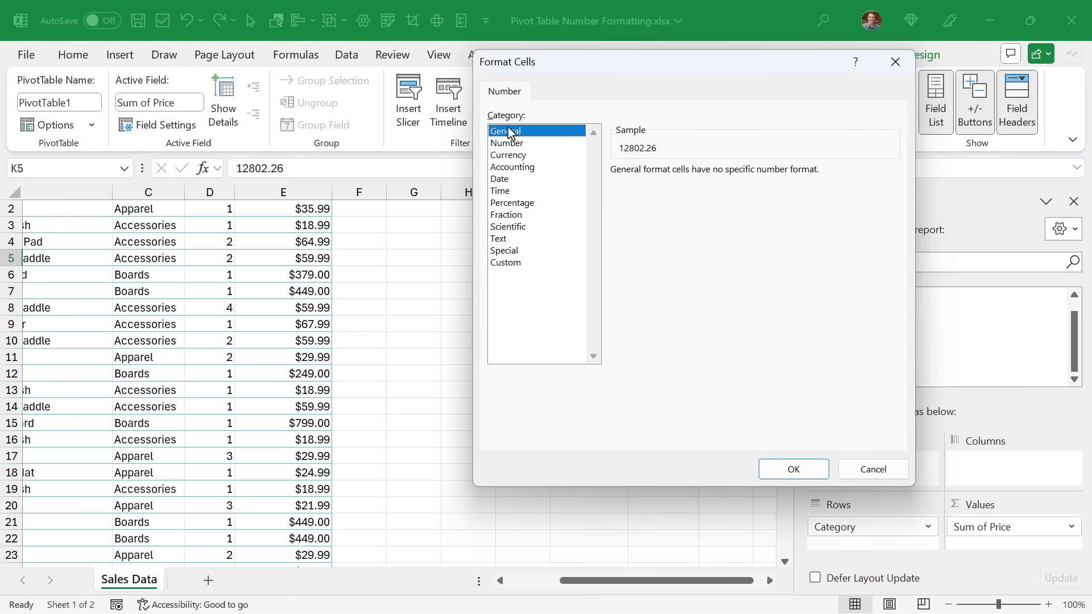
click(776, 471)
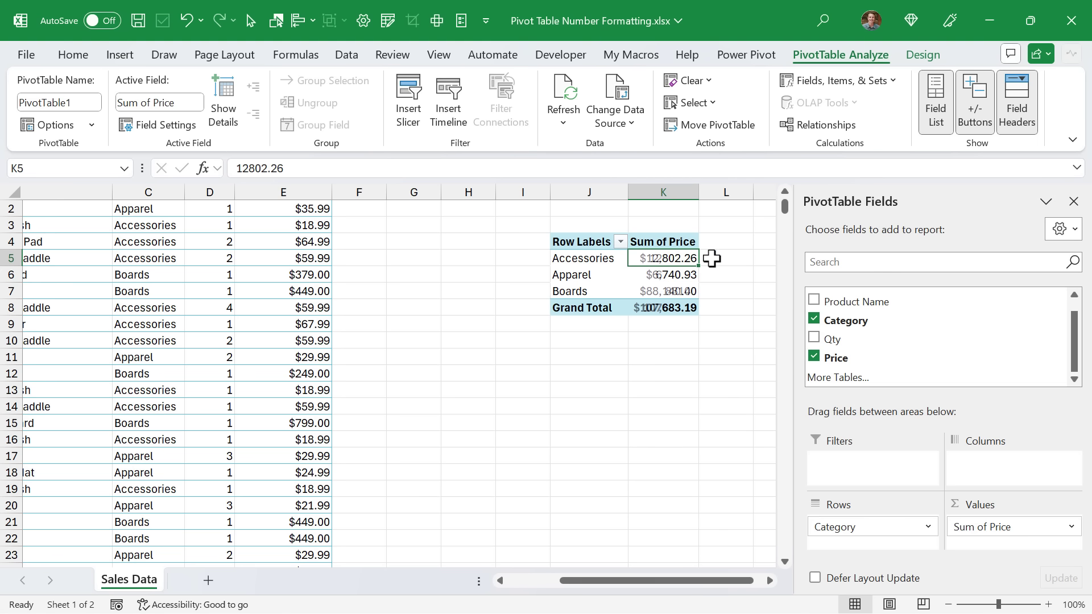
scroll(711, 259, up, 1)
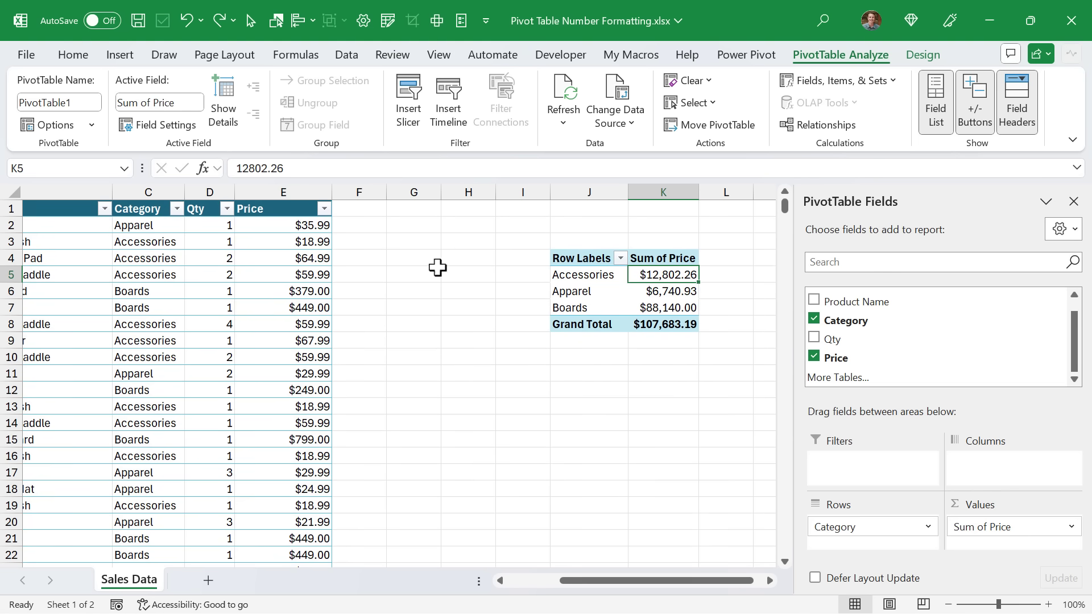
click(270, 197)
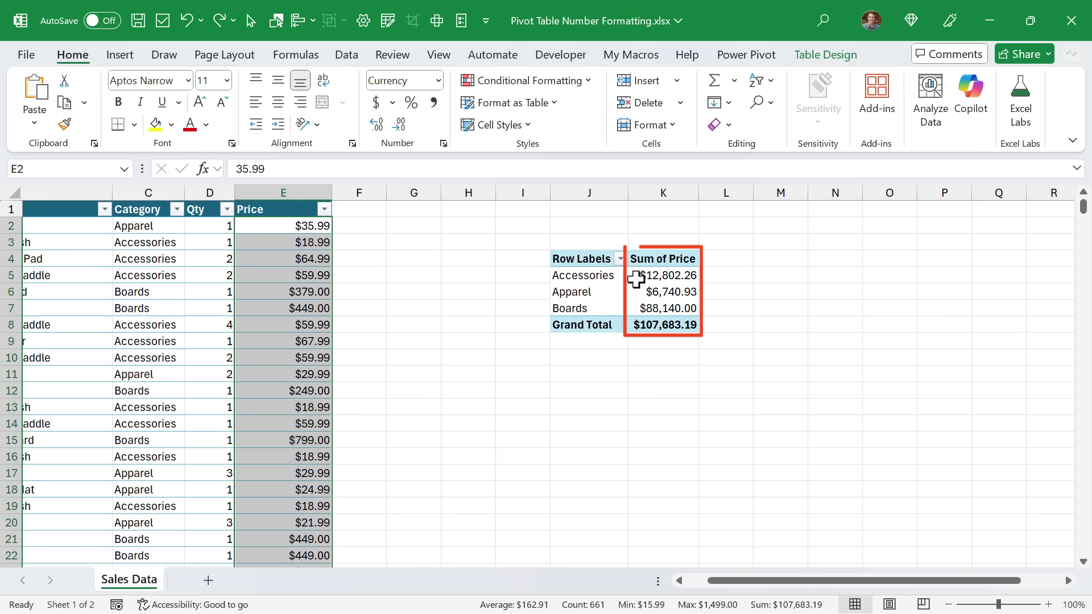
mouse_move(635, 278)
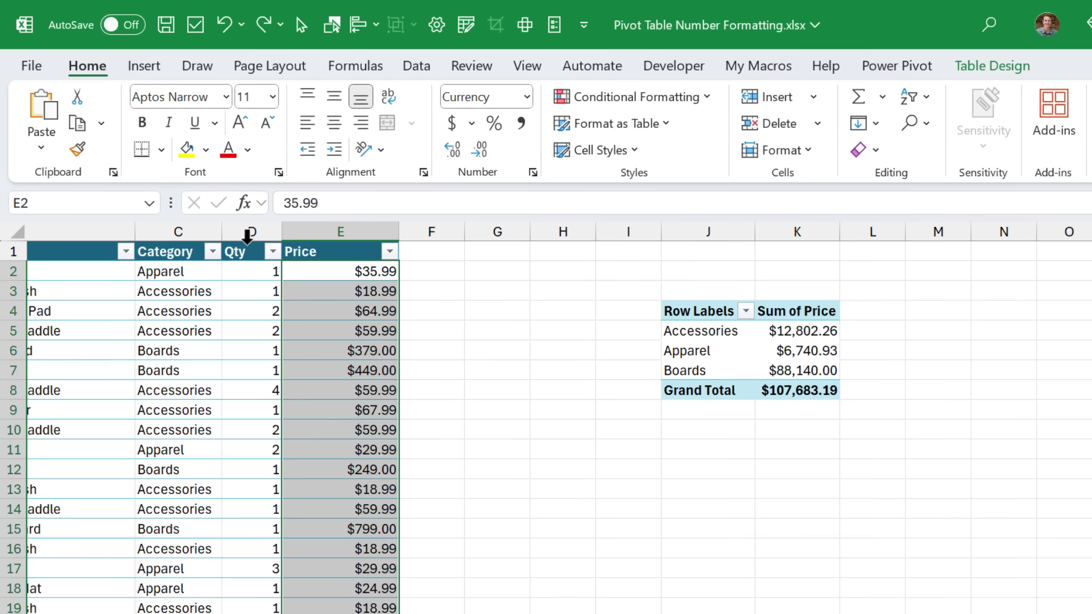
Step: Format the Qty column as Number so quantities show as 1.00, then select pivot cell K5
click(249, 233)
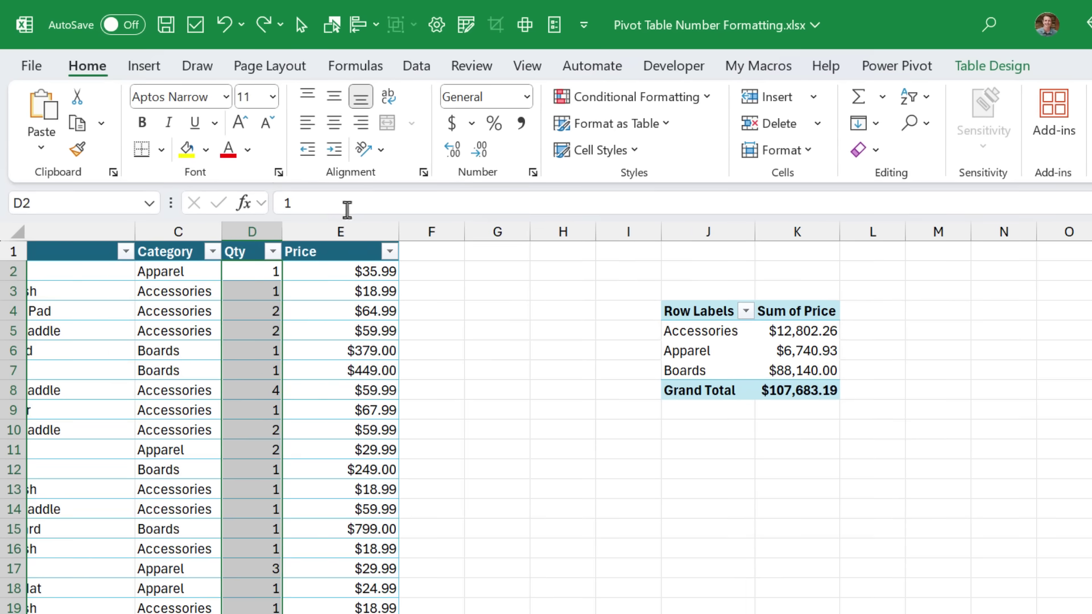
click(526, 98)
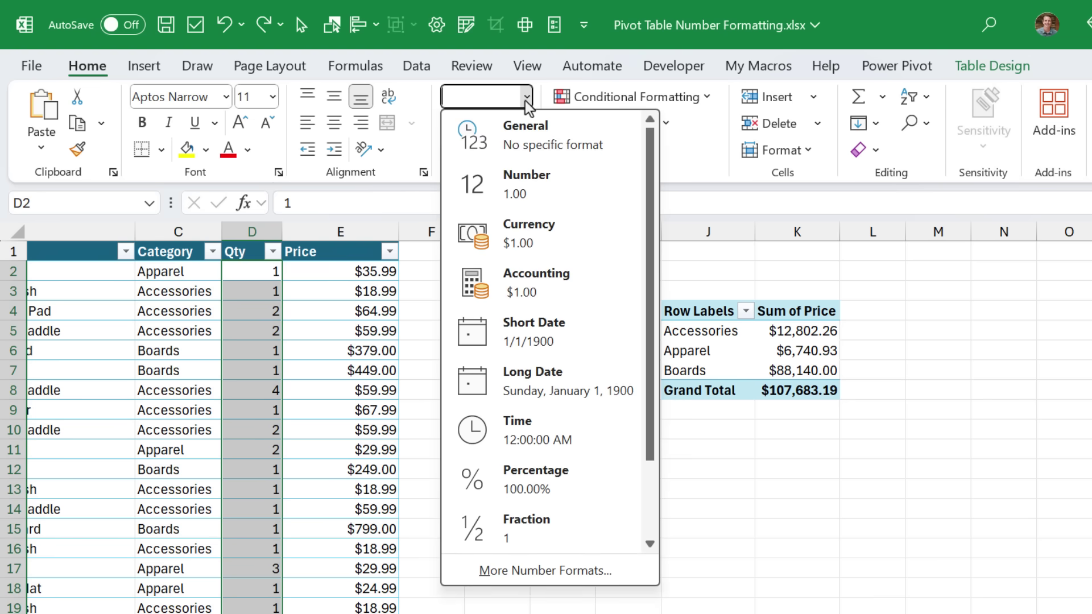
click(515, 197)
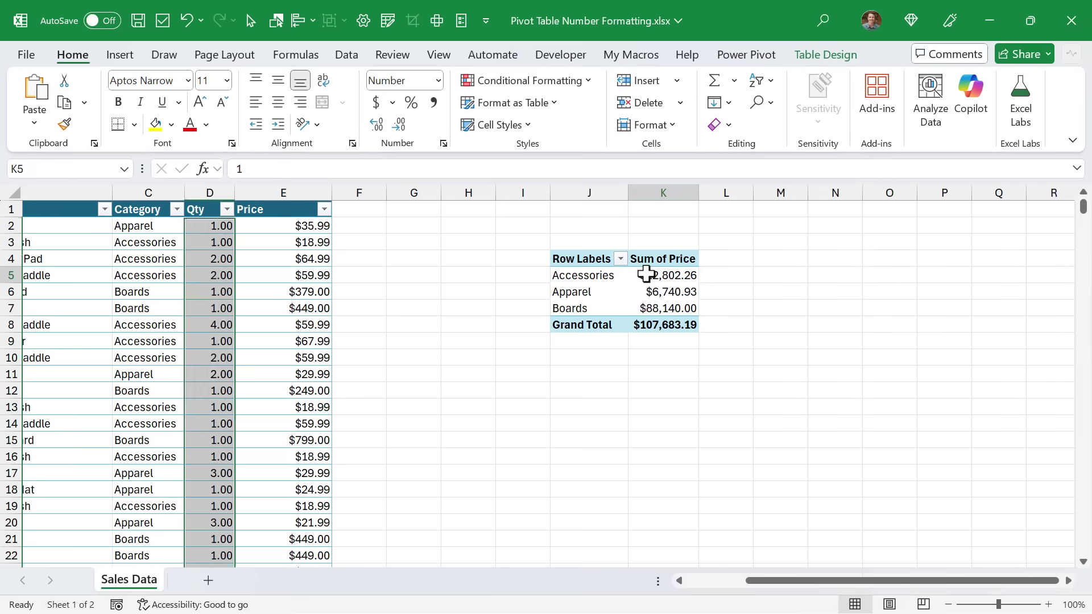
click(802, 331)
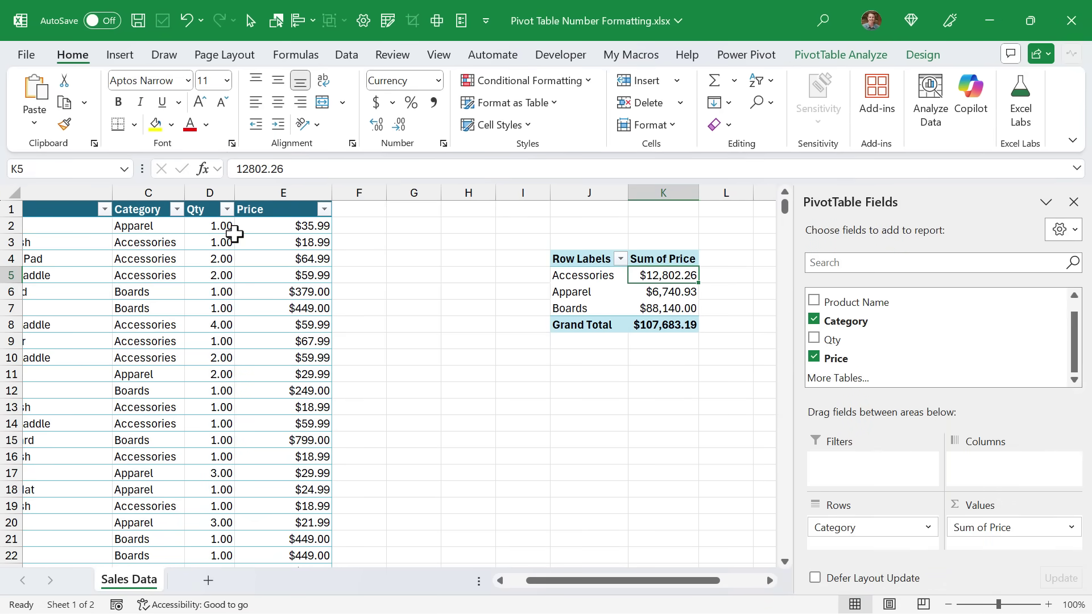
Step: Add Qty to the pivot's Values as Sum of Qty and refresh the PivotTable
drag(828, 341, 1005, 540)
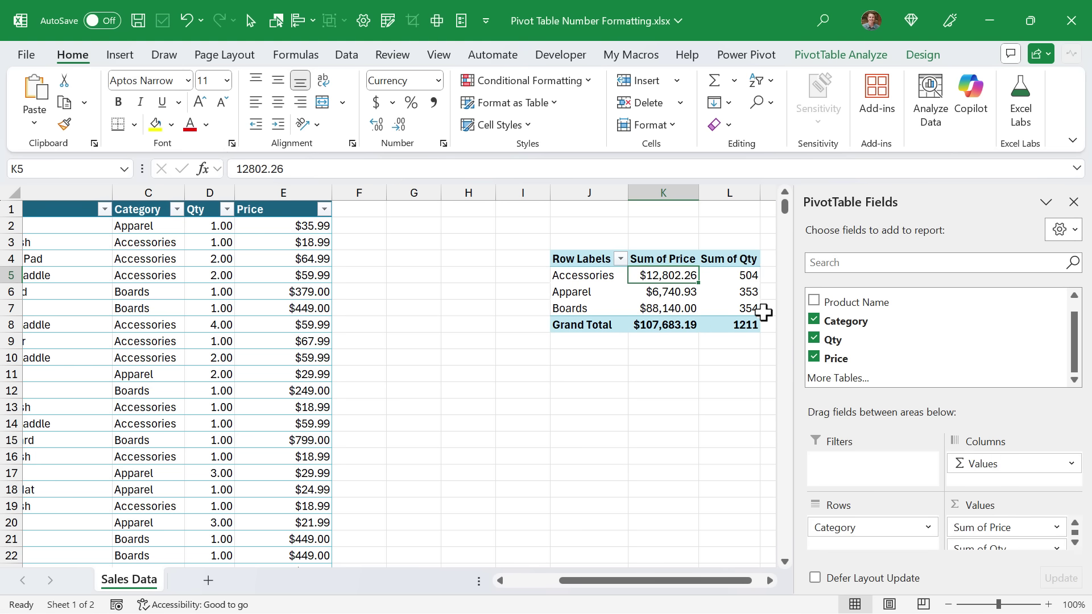
click(728, 275)
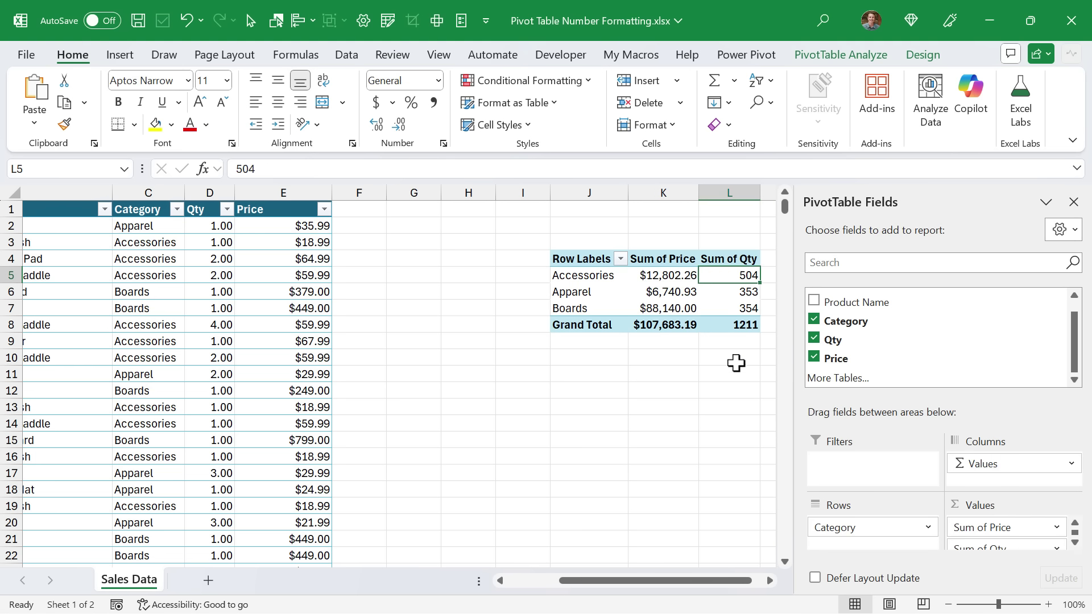
drag(723, 583, 736, 582)
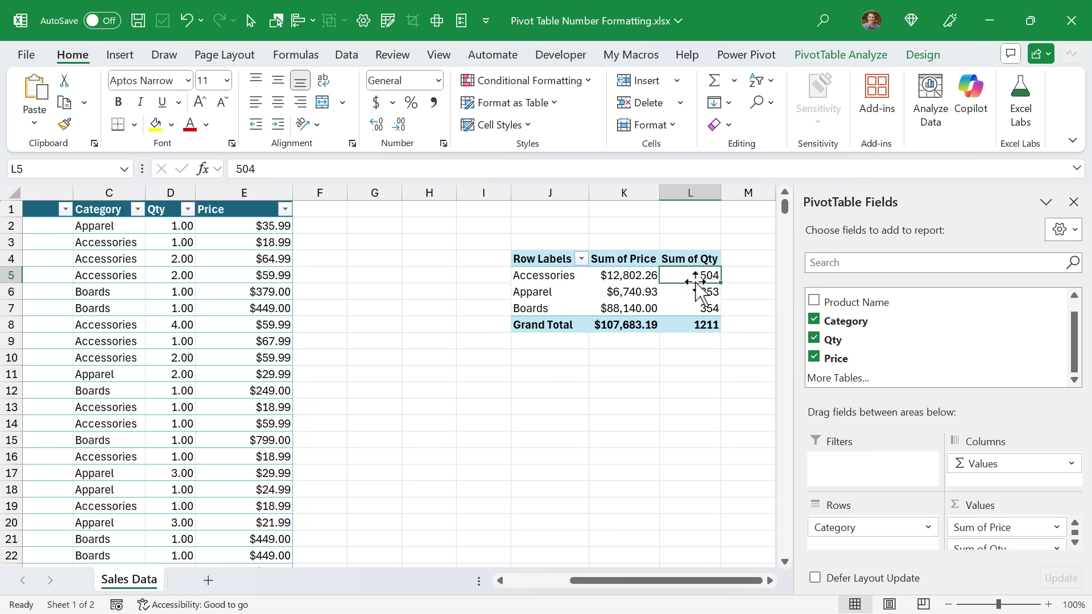
mouse_move(686, 278)
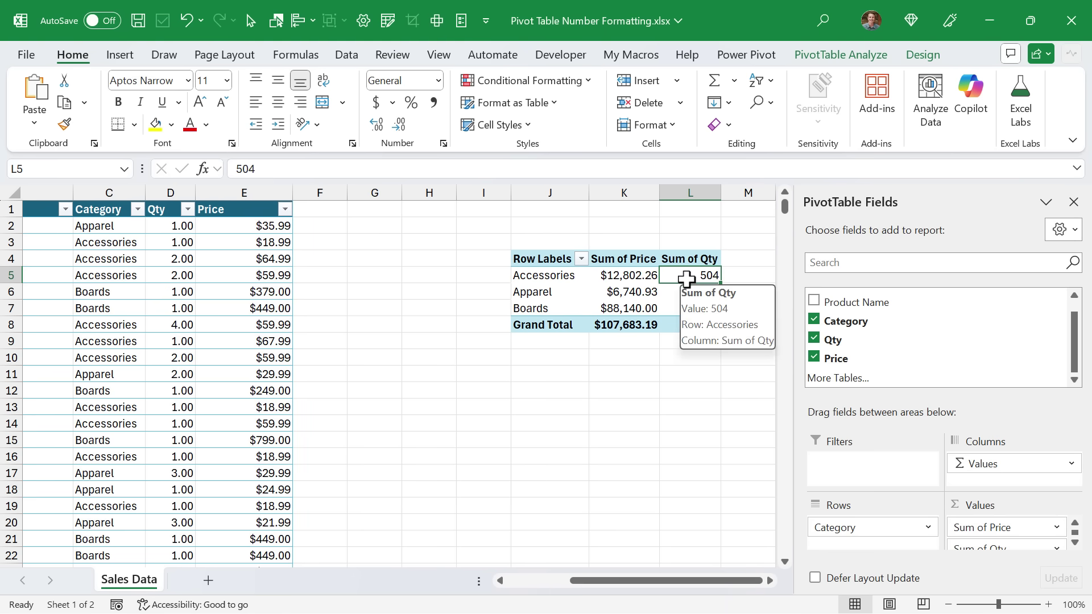
right_click(684, 276)
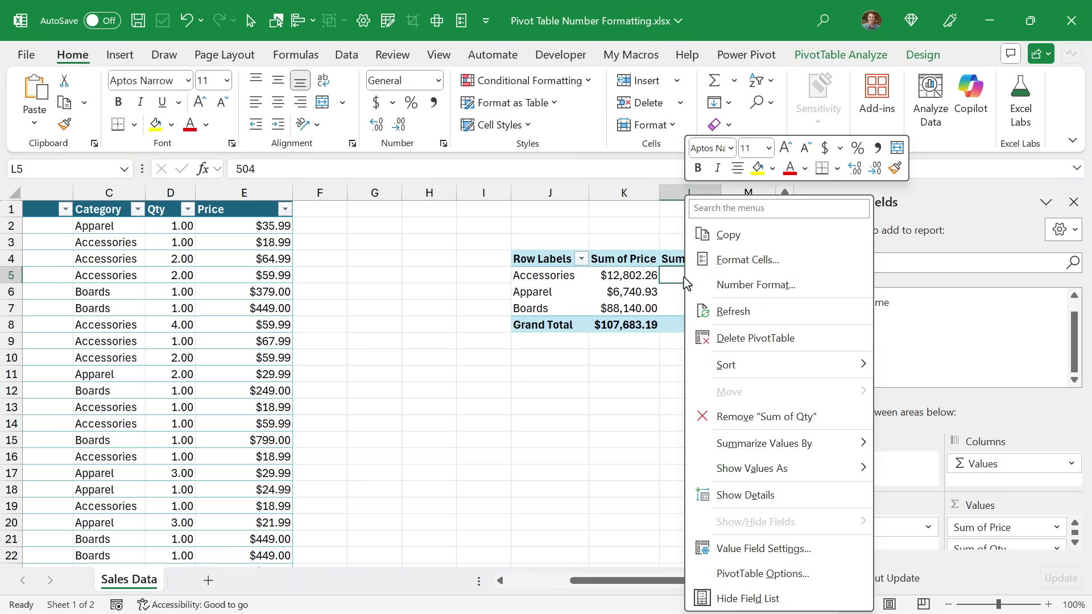
click(707, 312)
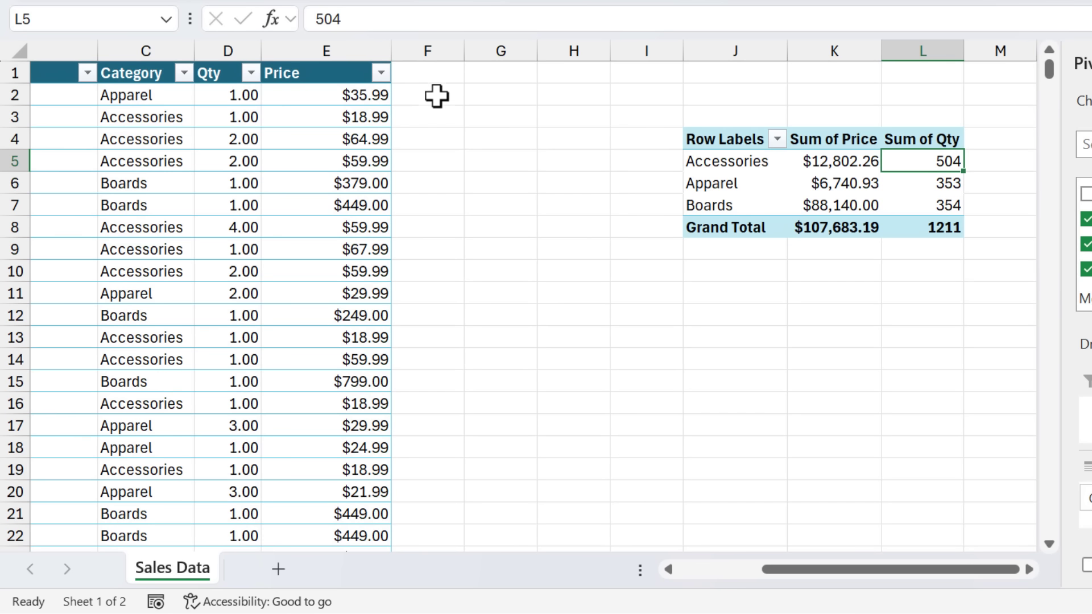
click(317, 214)
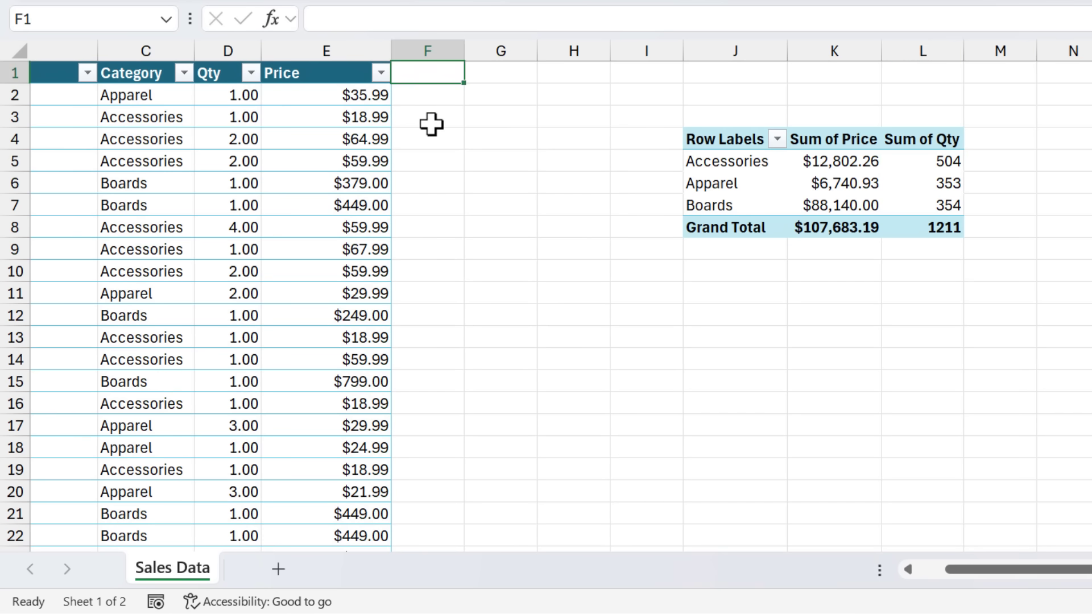
text(Revenue)
key(Return)
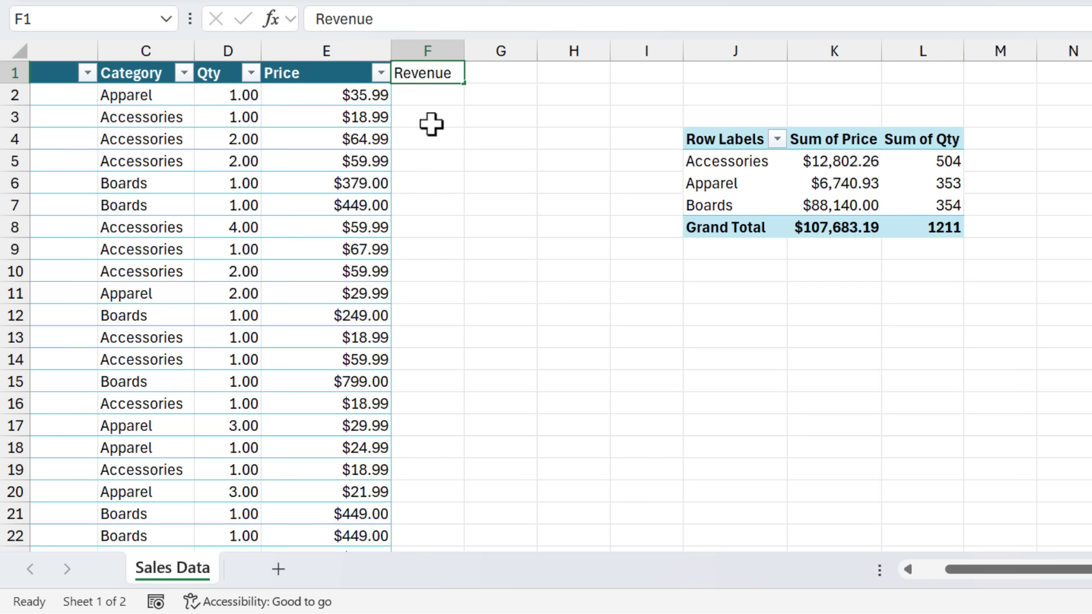
text(=)
key(Left)
key(Left)
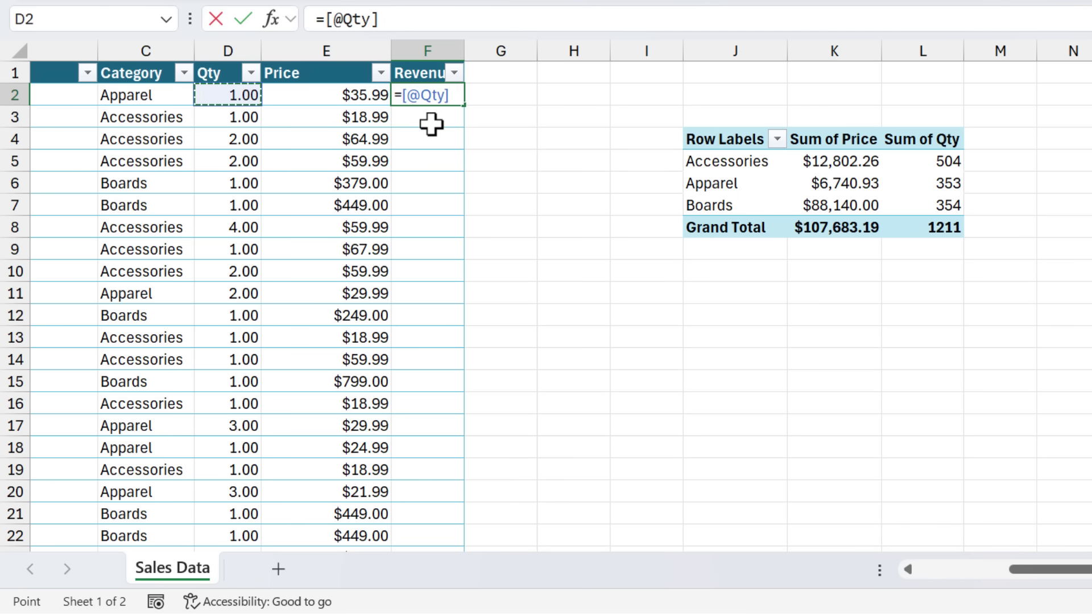
text(*)
key(Left)
key(Return)
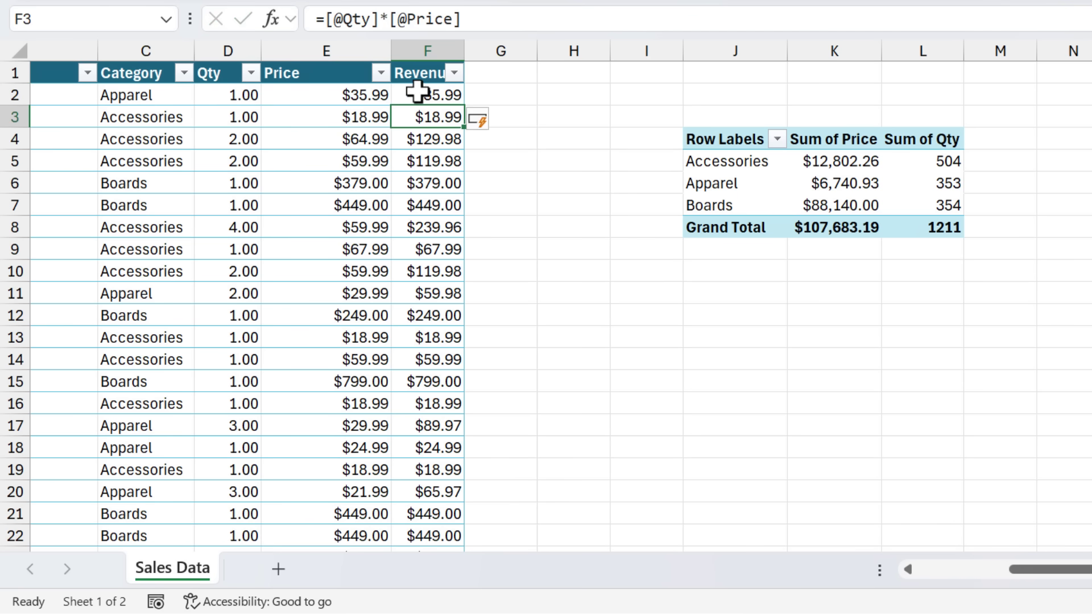
Step: Refresh the PivotTable and drag Revenue into its Values to show Sum of Revenue per Category
click(839, 161)
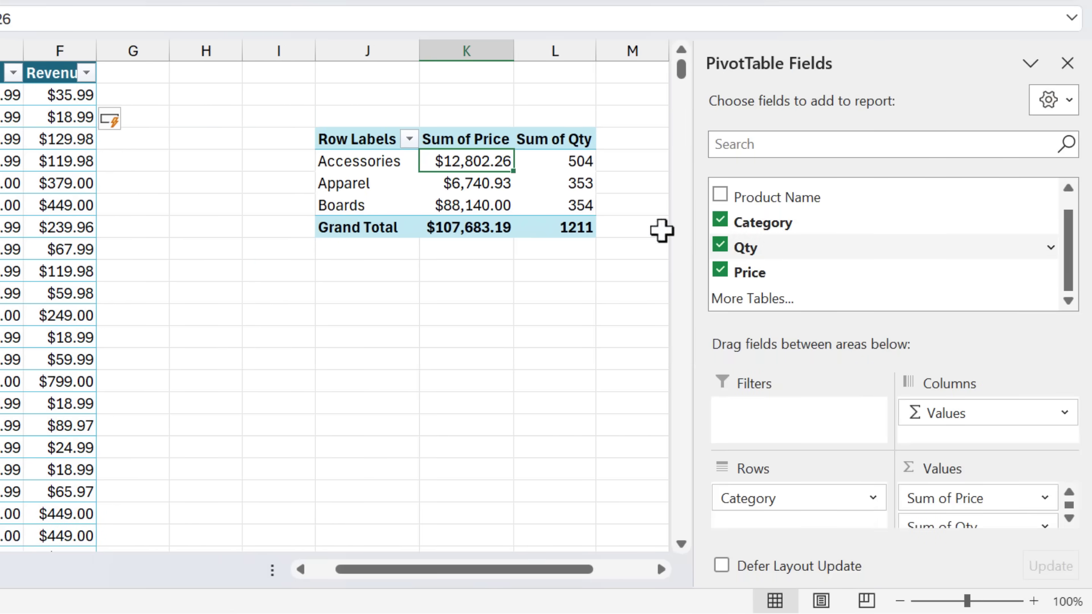
right_click(497, 160)
click(535, 211)
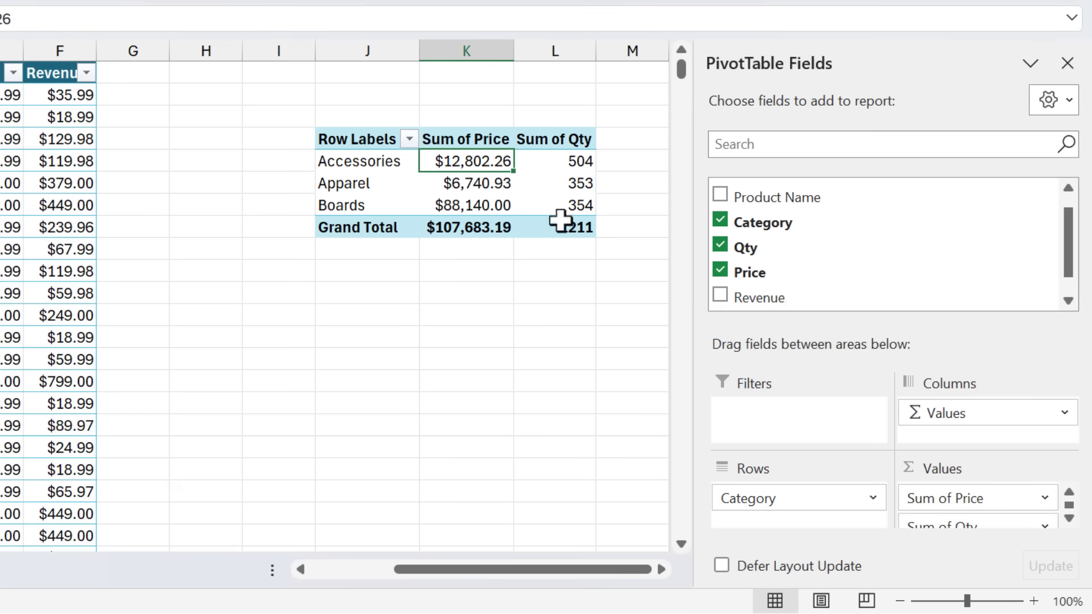
drag(739, 302, 946, 531)
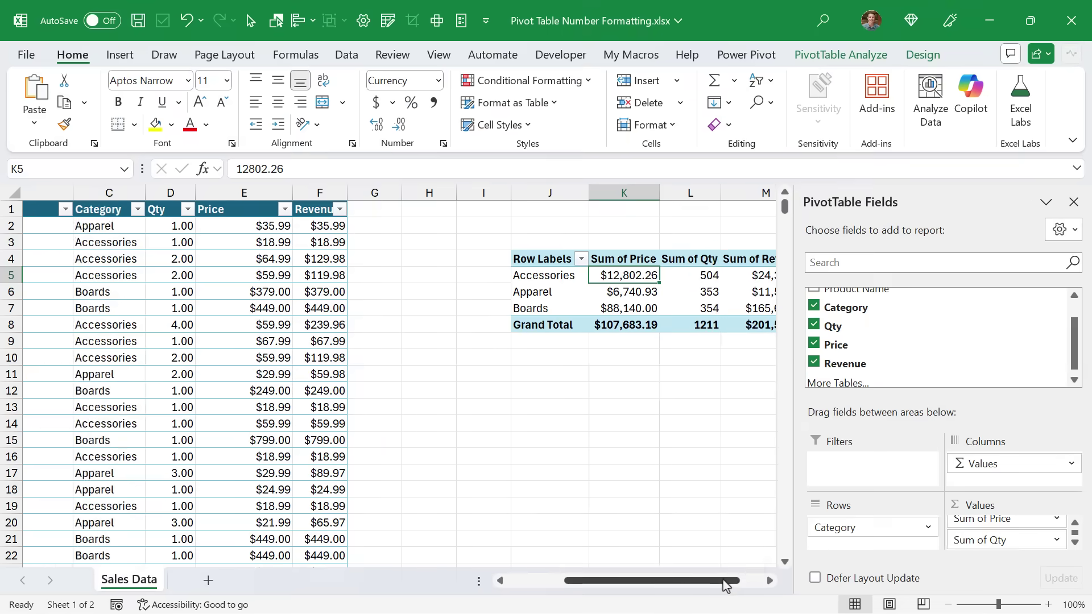
drag(611, 577, 644, 577)
drag(757, 589, 758, 588)
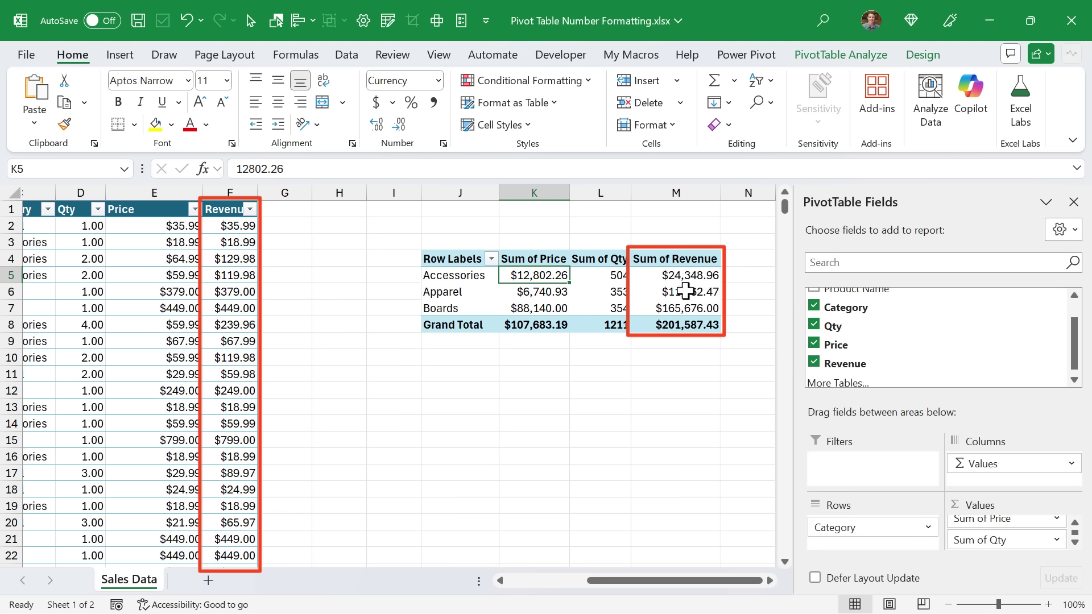
mouse_move(669, 290)
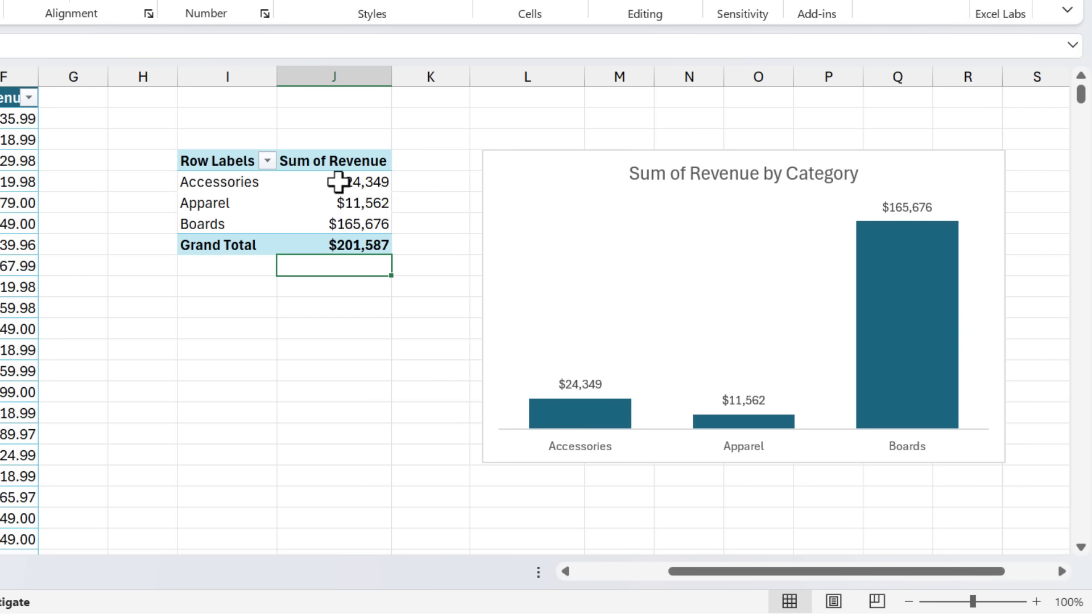
Step: Give the Sum of Revenue values the custom number format $#.0,K, e.g. $24.3K
right_click(337, 182)
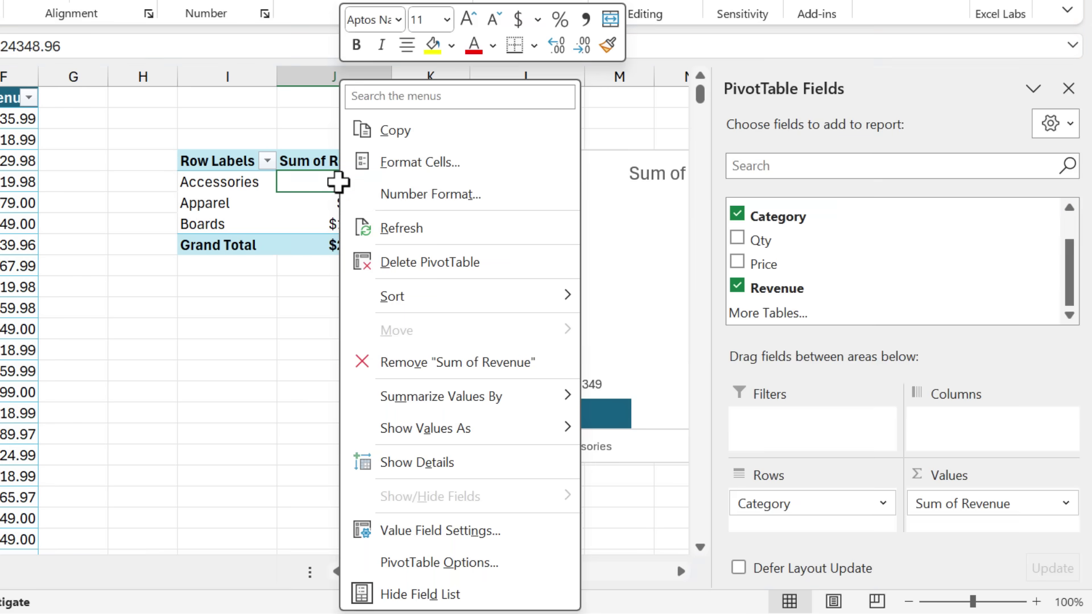
click(383, 196)
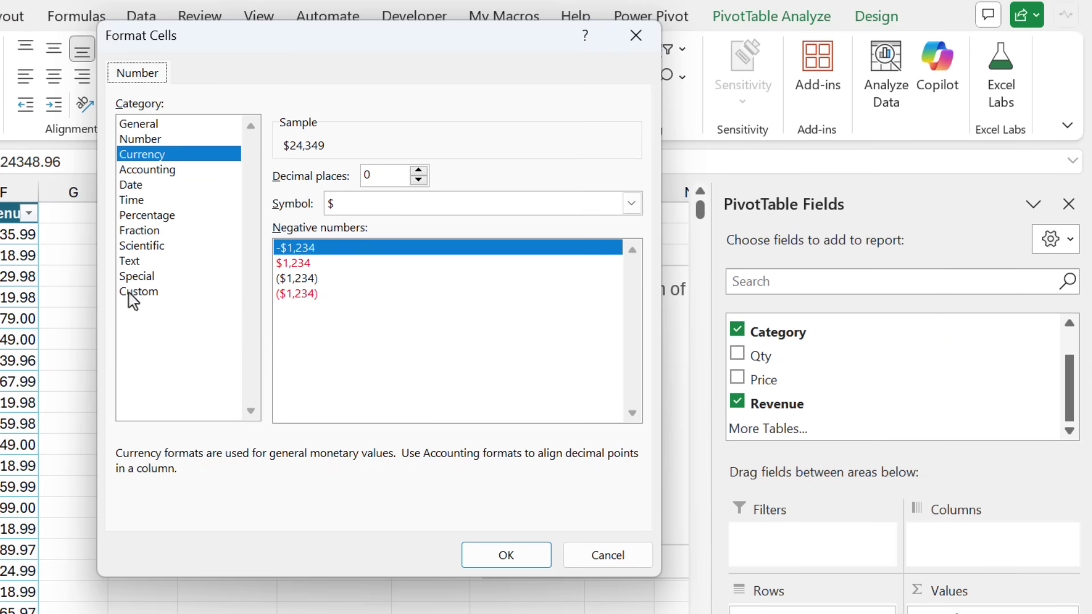
click(134, 292)
click(324, 193)
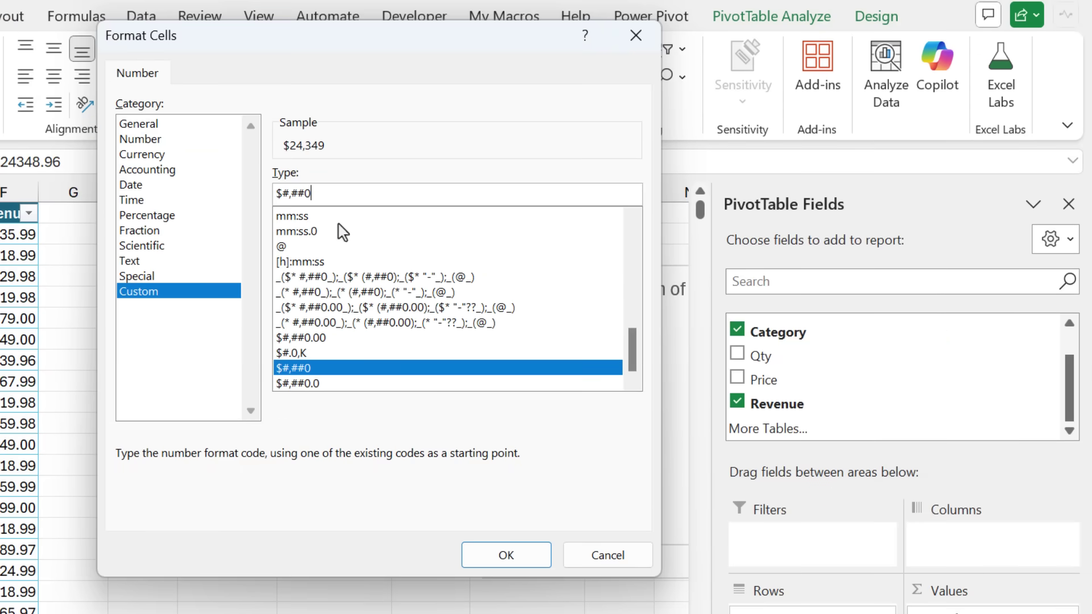
key(BackSpace)
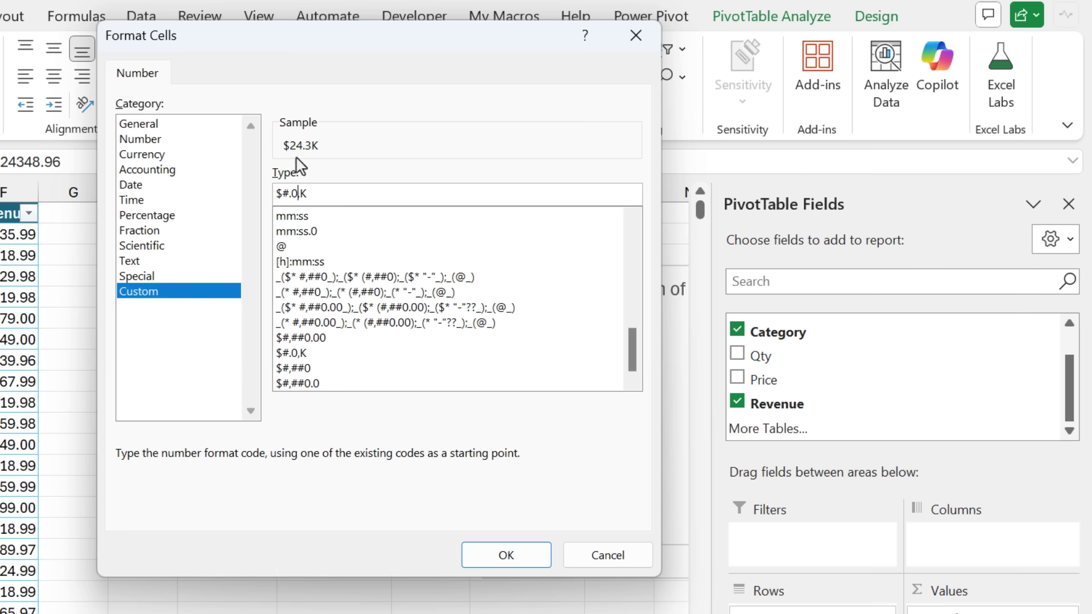
click(477, 561)
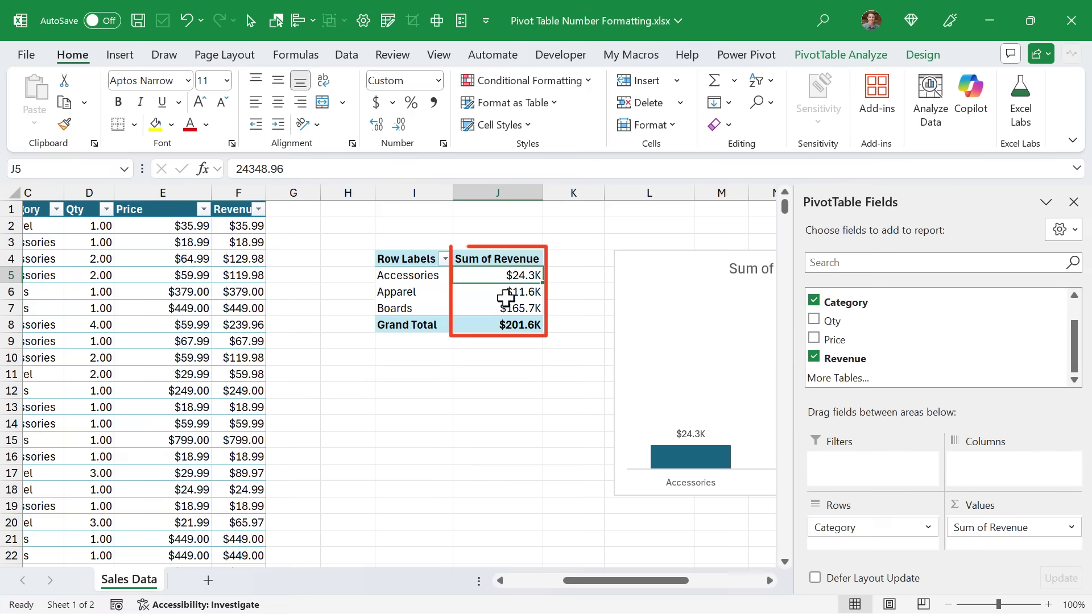
click(469, 349)
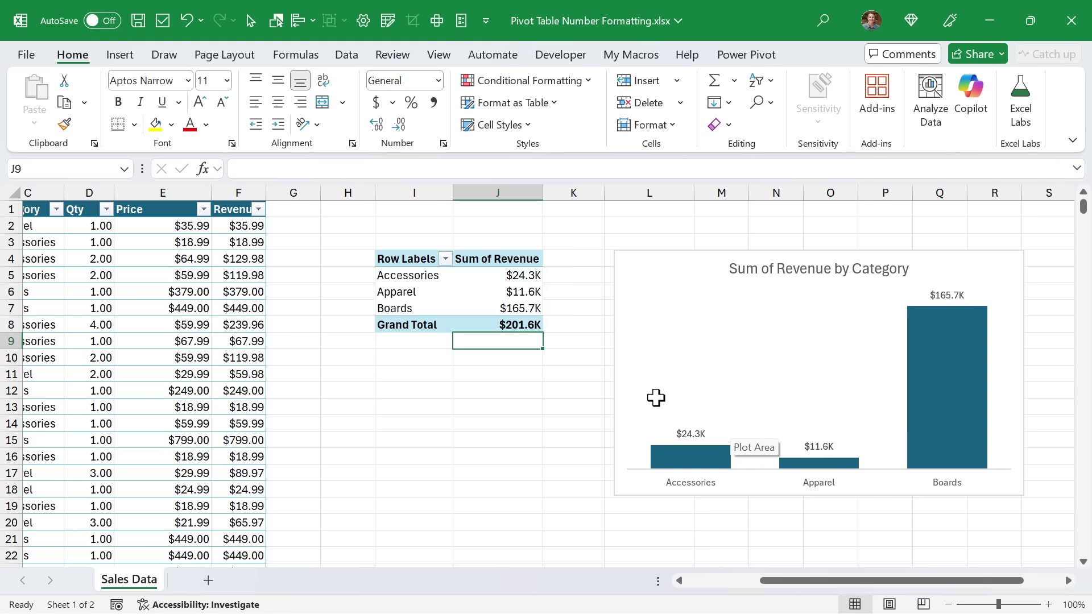
click(236, 226)
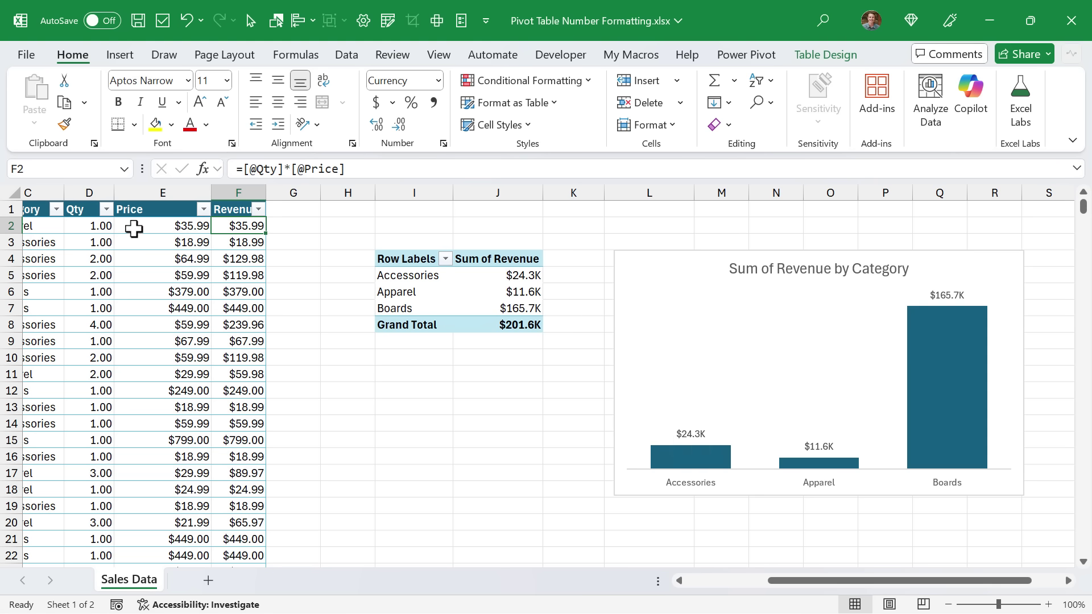
click(80, 225)
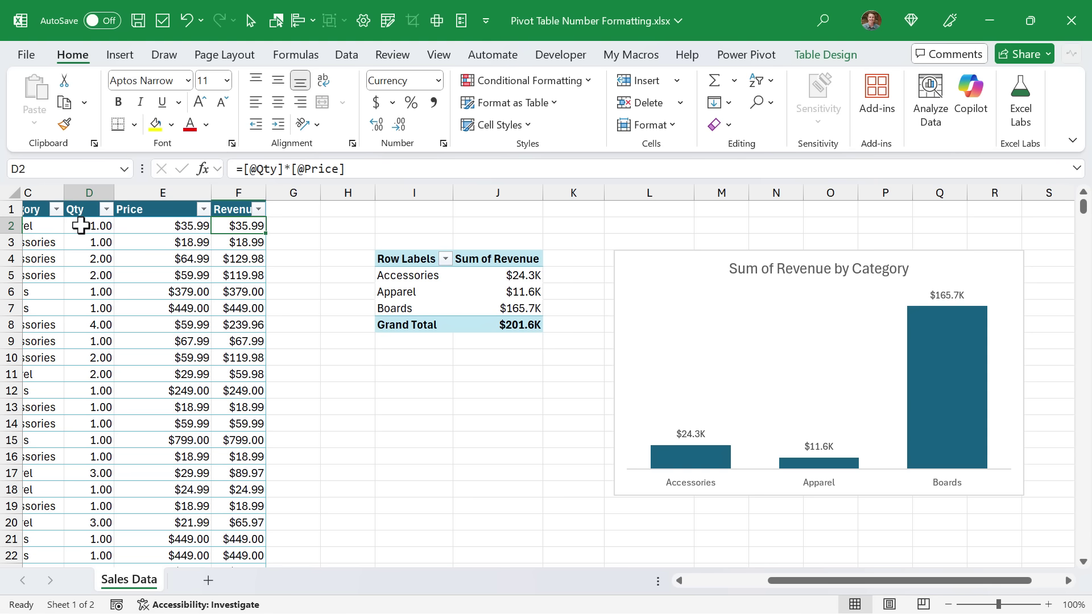
click(494, 277)
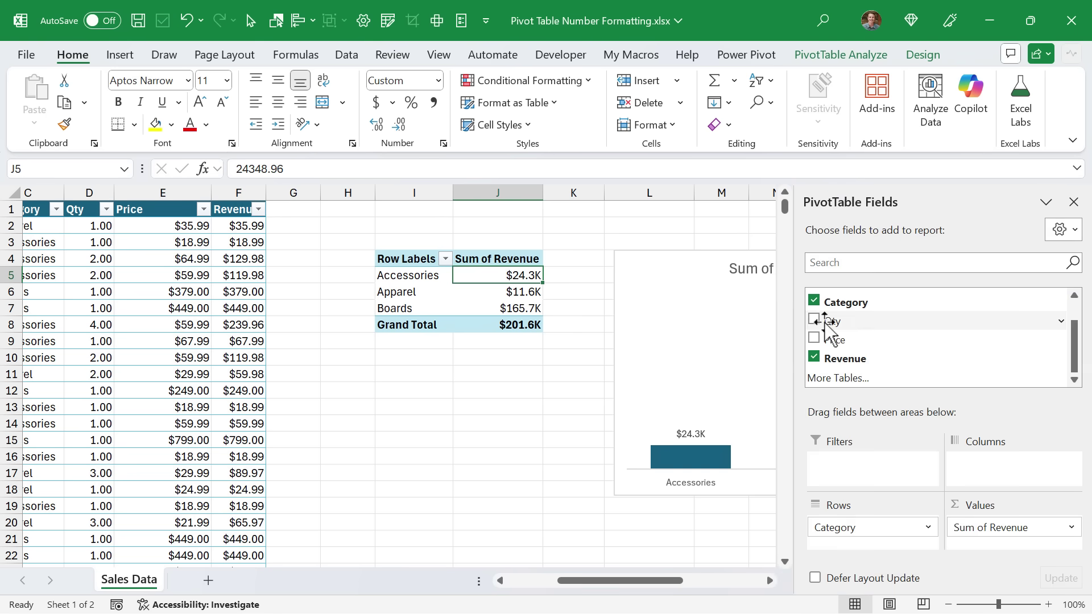
Step: Add Qty to the revenue pivot's Values, then open and cancel its Number Format dialog
drag(826, 322, 989, 543)
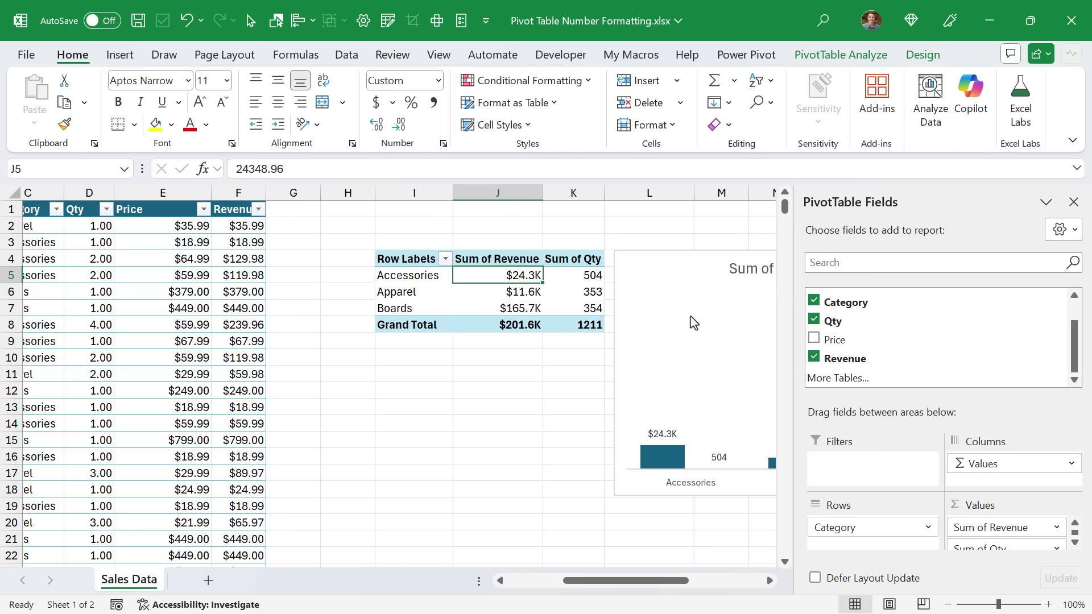
click(574, 278)
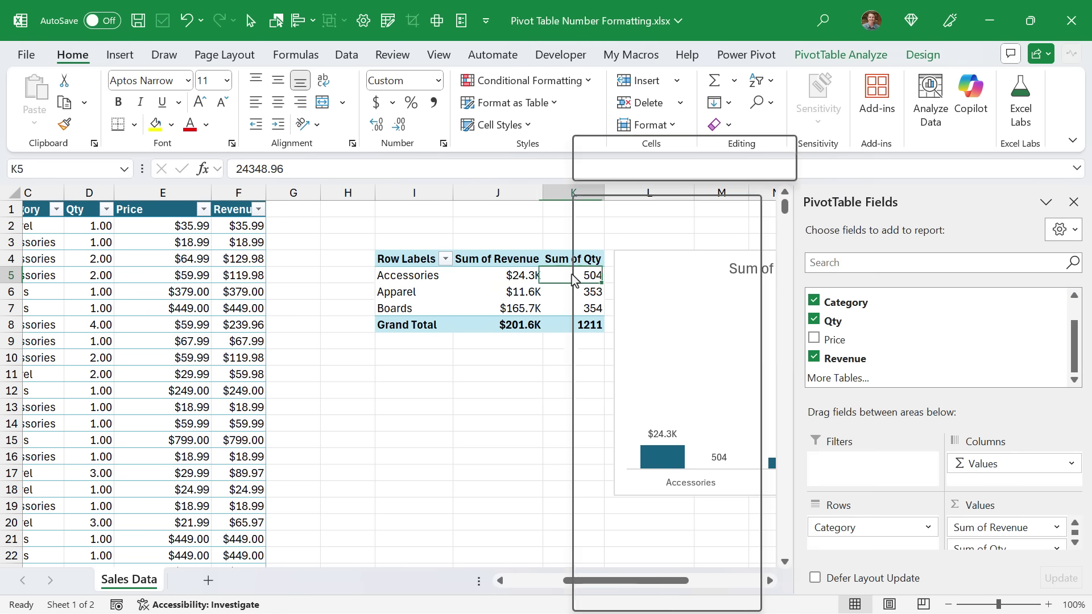
right_click(574, 277)
click(596, 284)
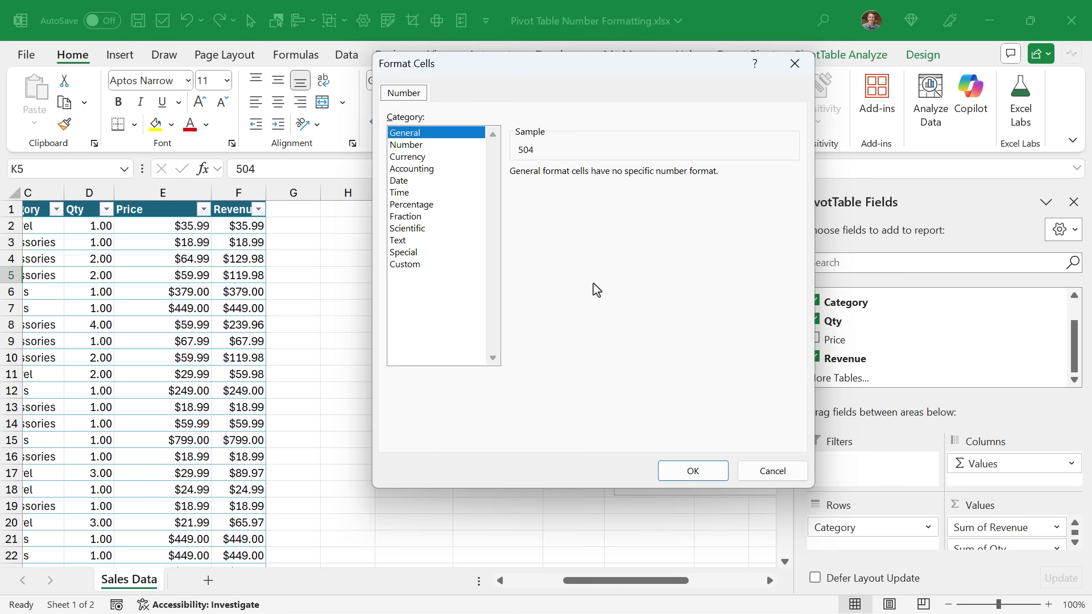
click(752, 470)
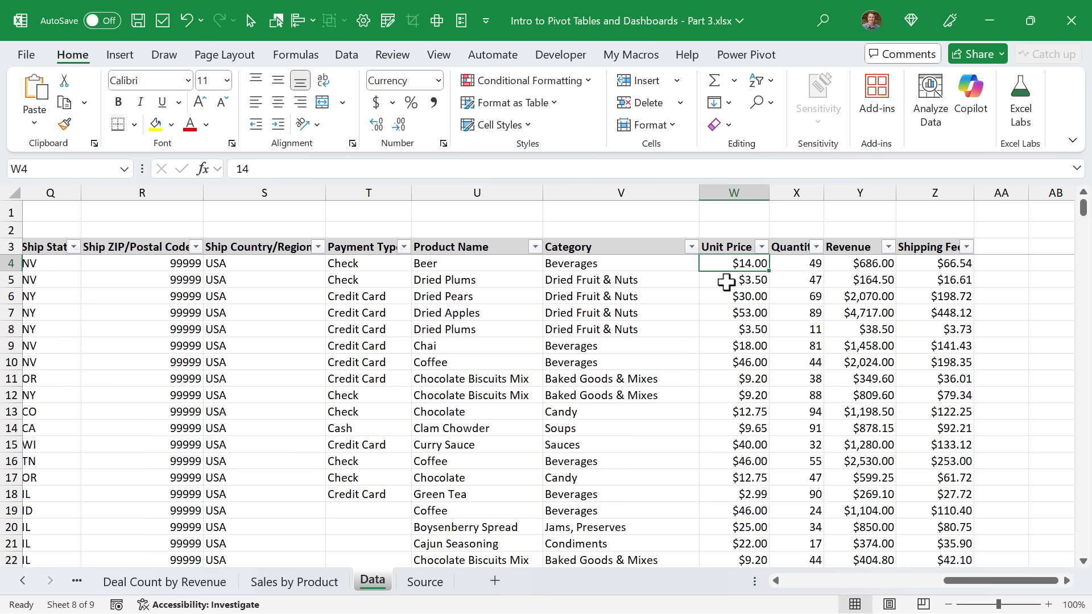
Step: Switch back to the sales pivot sheet and drag another field into the pivot's Values area
click(307, 582)
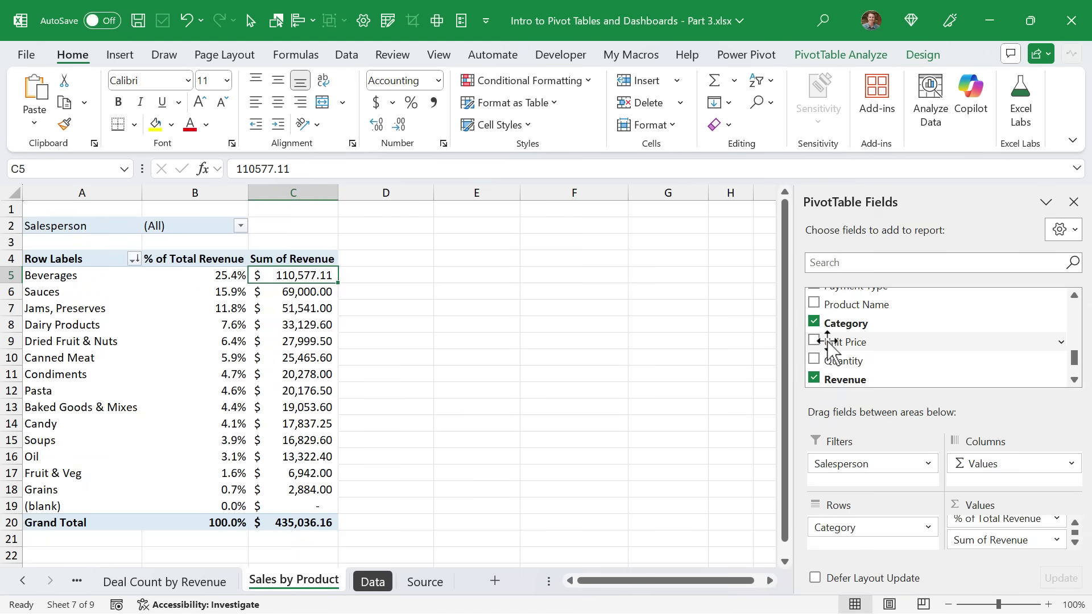
drag(828, 341, 981, 560)
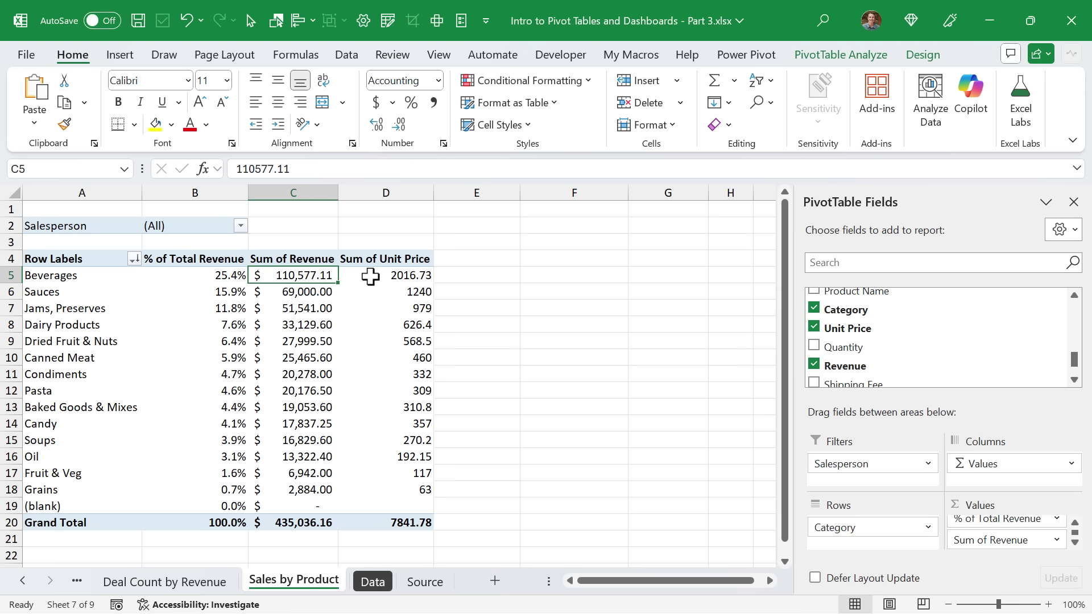
mouse_move(368, 277)
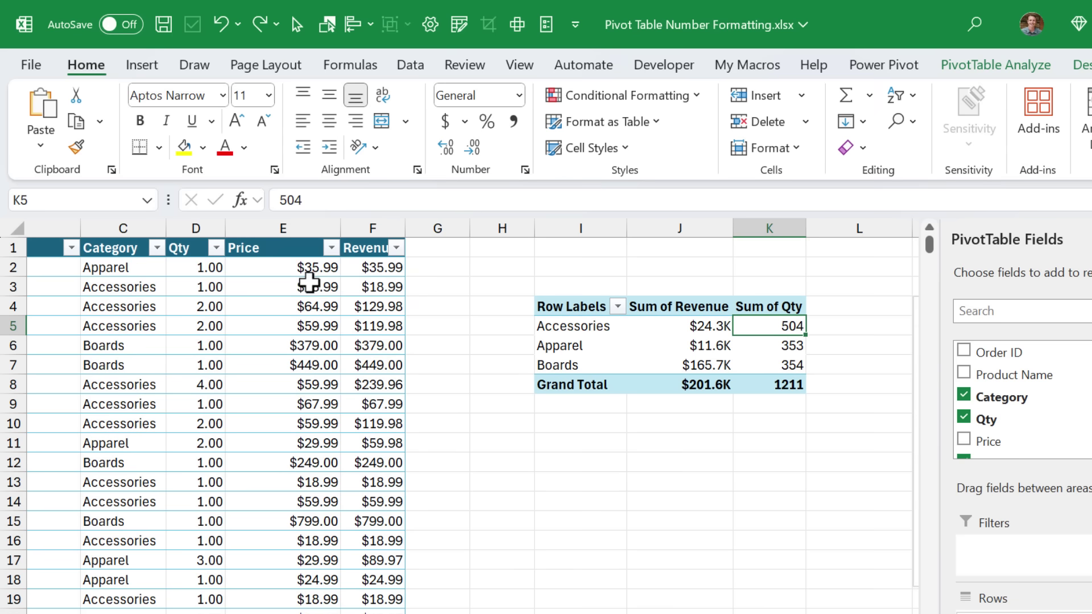
Step: Insert a second PivotTable from the sales table at cell I12 on this worksheet
click(232, 223)
click(142, 65)
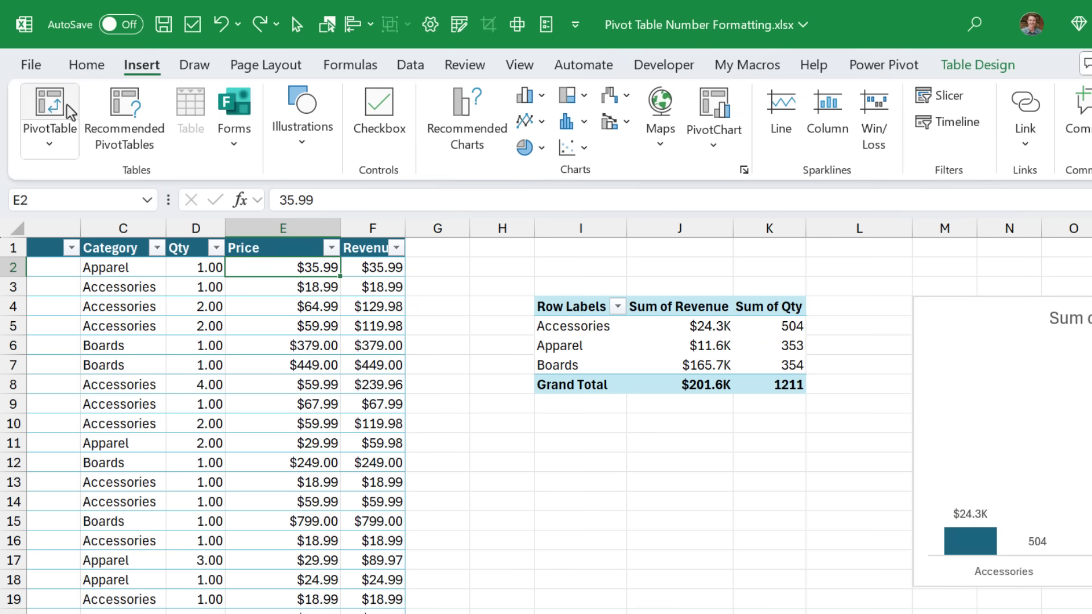
click(50, 108)
click(297, 430)
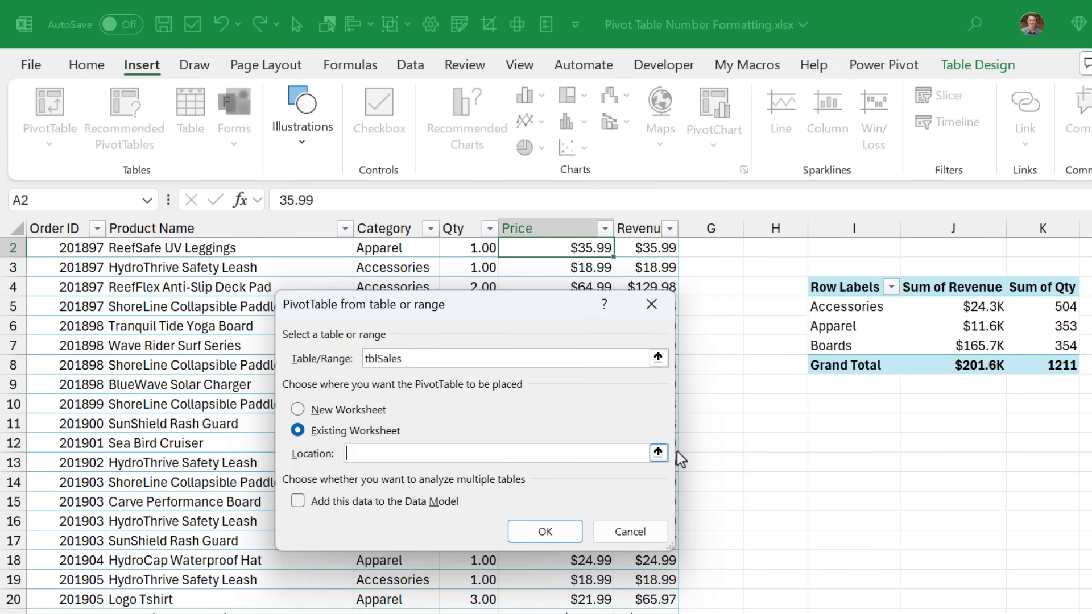
click(836, 445)
click(544, 530)
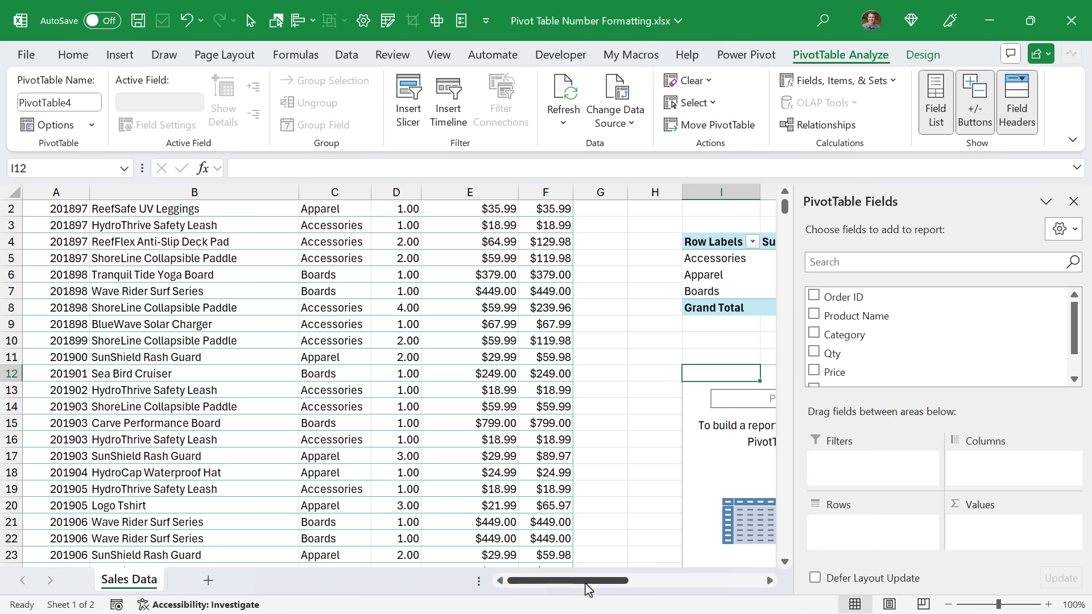
Step: Put Category in Rows and Qty in Values, giving totals 504.00, 353.00, 354.00 and 1211.00
drag(588, 590, 688, 555)
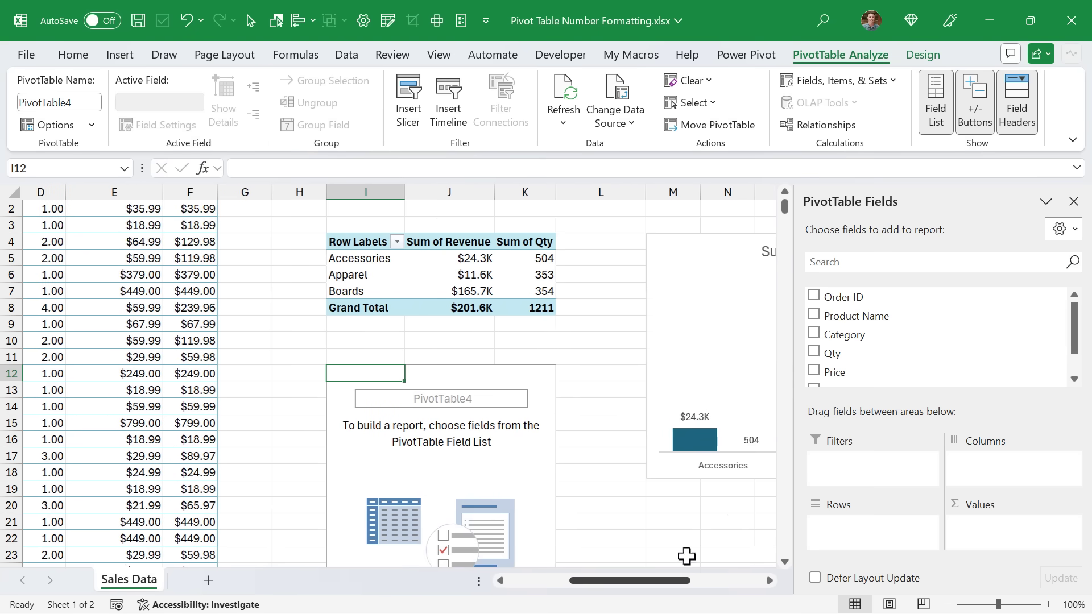
drag(829, 341, 855, 509)
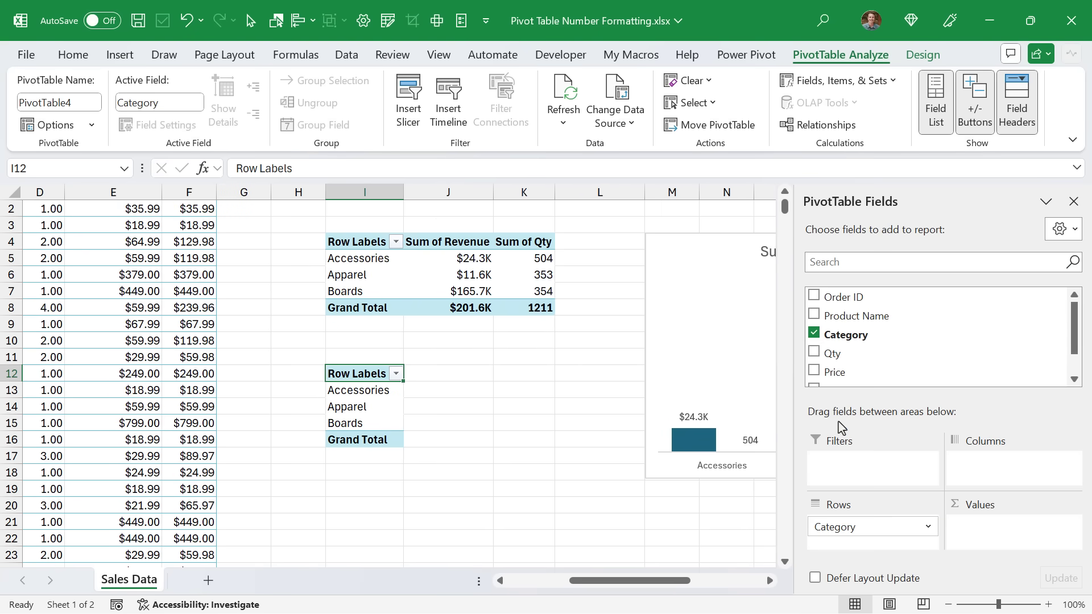
drag(820, 349, 986, 535)
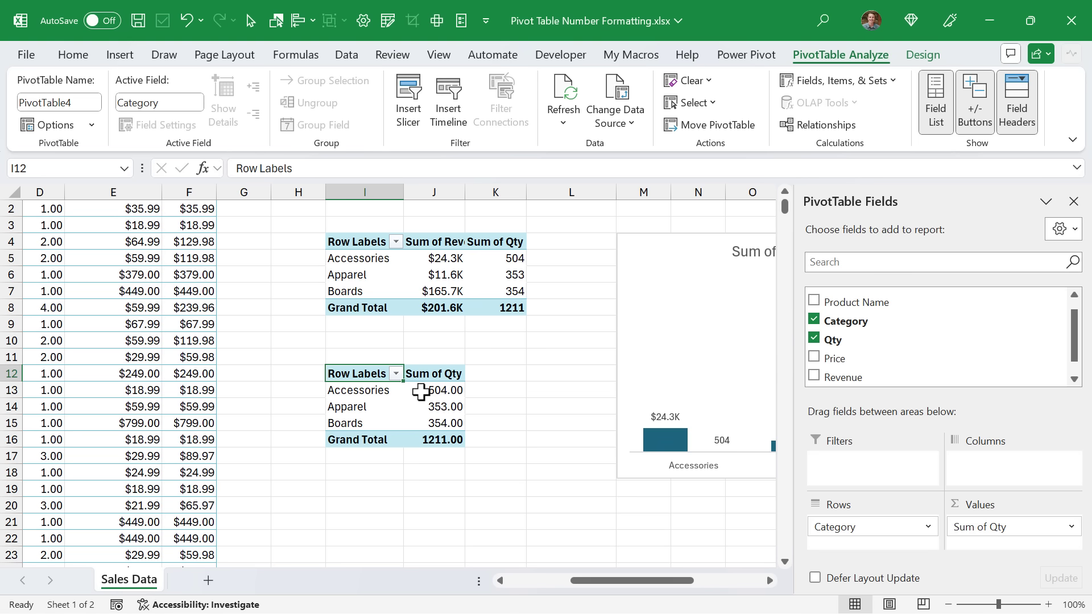
mouse_move(420, 391)
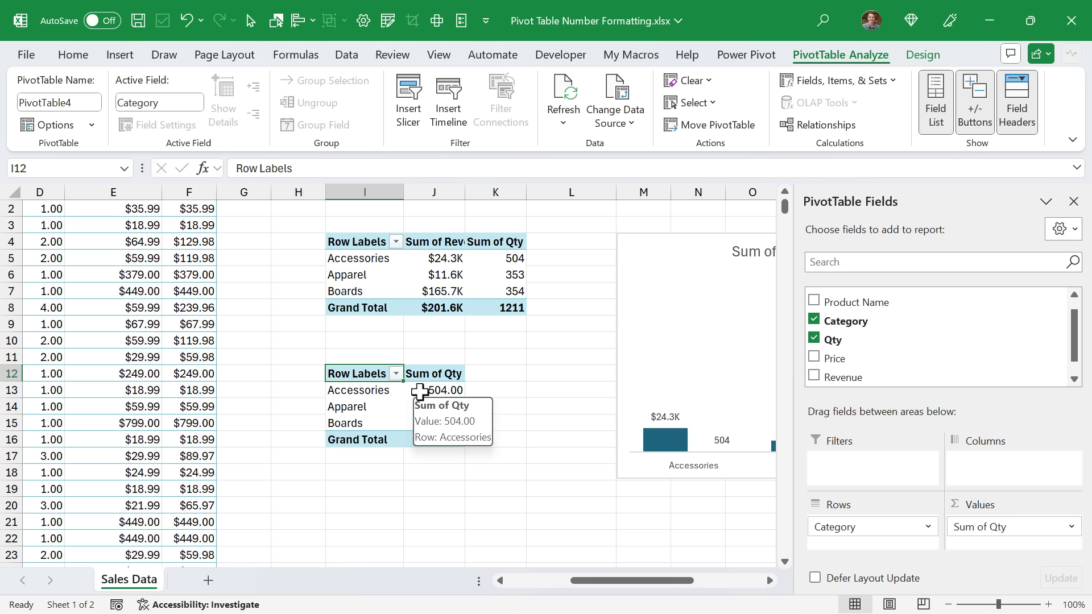
scroll(419, 391, up, 1)
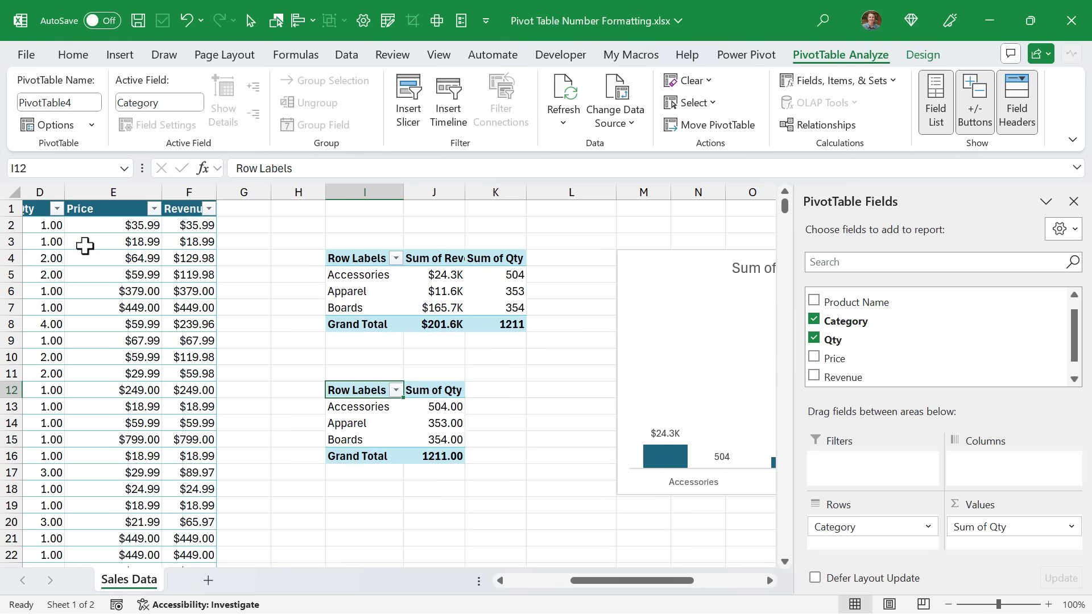
drag(581, 580, 567, 584)
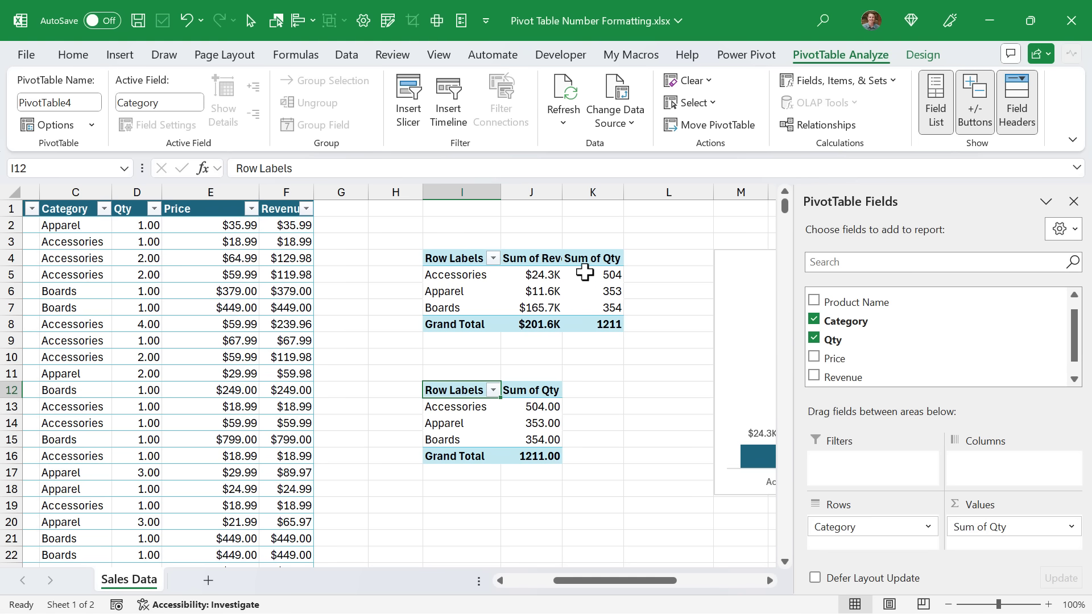
Step: Right-click the Accessories Sum of Qty cell in the top PivotTable to show its formatting options
mouse_move(590, 275)
mouse_move(555, 401)
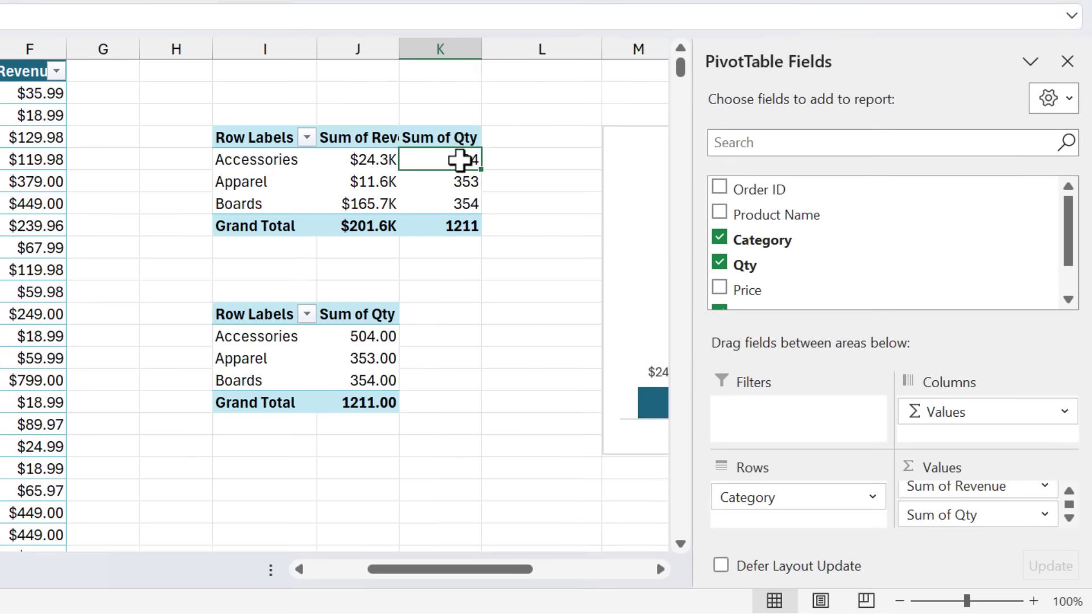
right_click(505, 188)
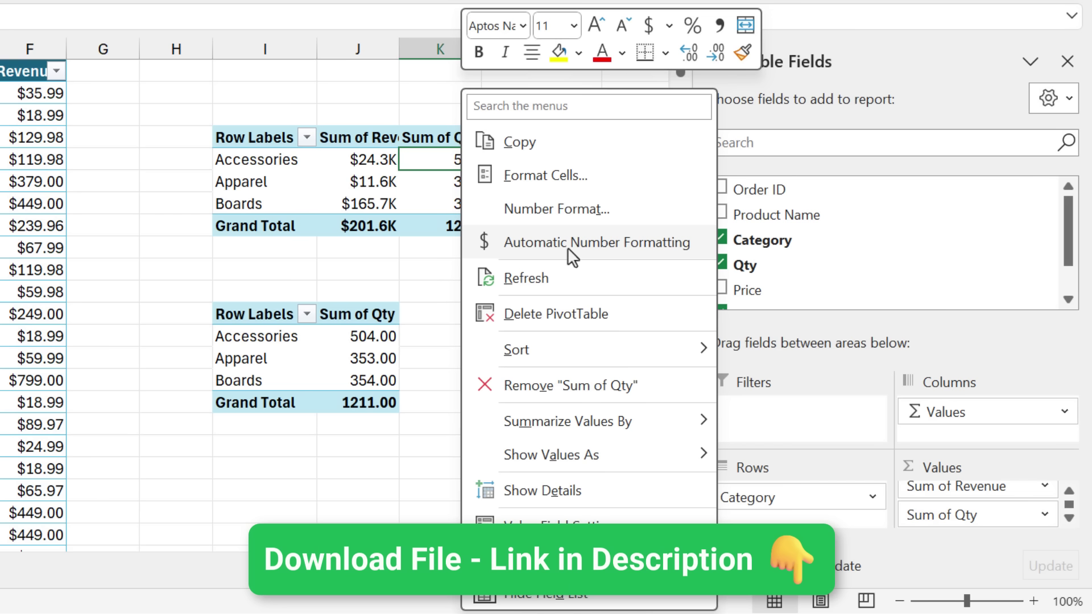
Step: Toggle Automatic Number Formatting for the top pivot's Sum of Qty values
click(485, 248)
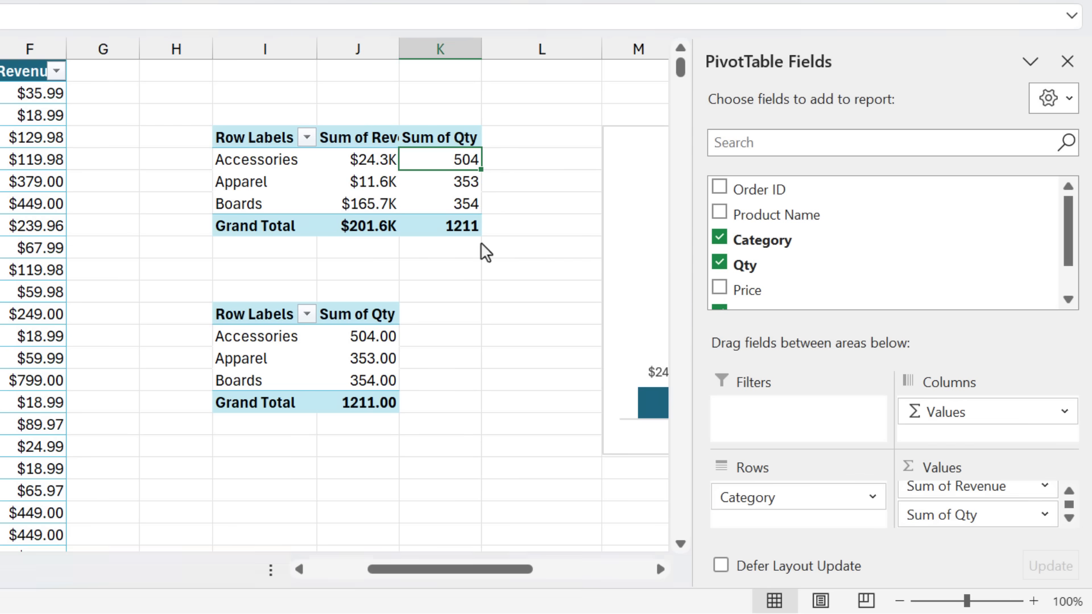
right_click(438, 161)
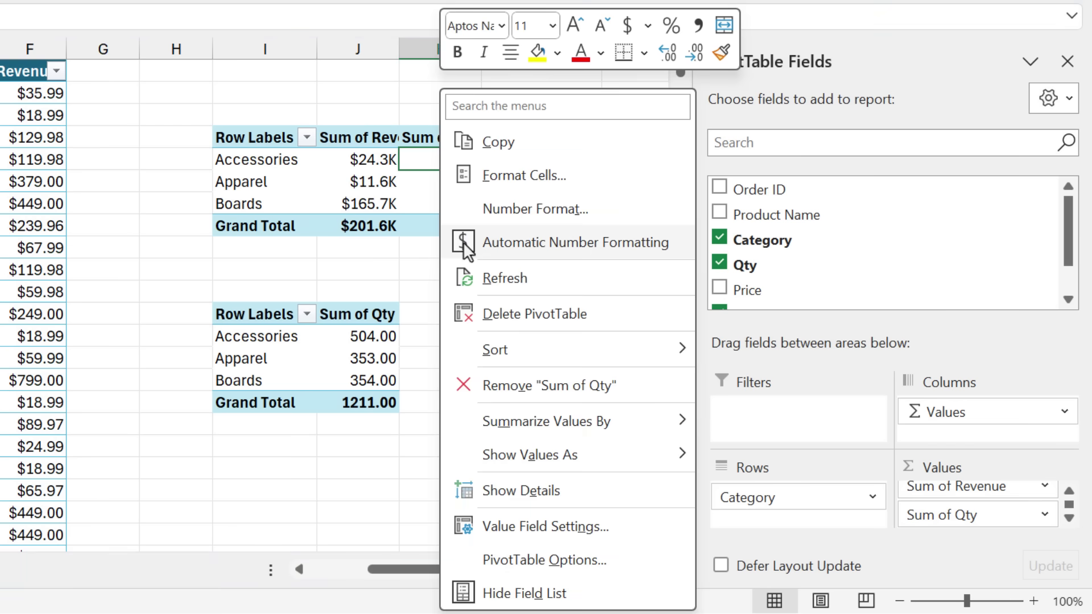
click(421, 158)
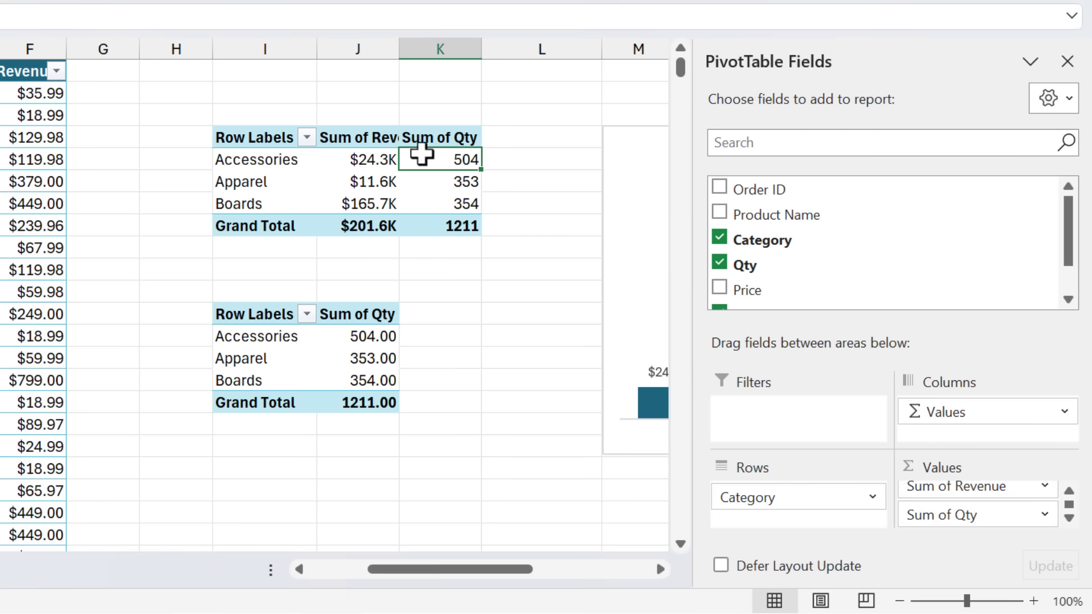
Step: Remove Sum of Qty from Values and re-add Qty so it shows two decimals (504.00, 1211.00)
mouse_move(438, 151)
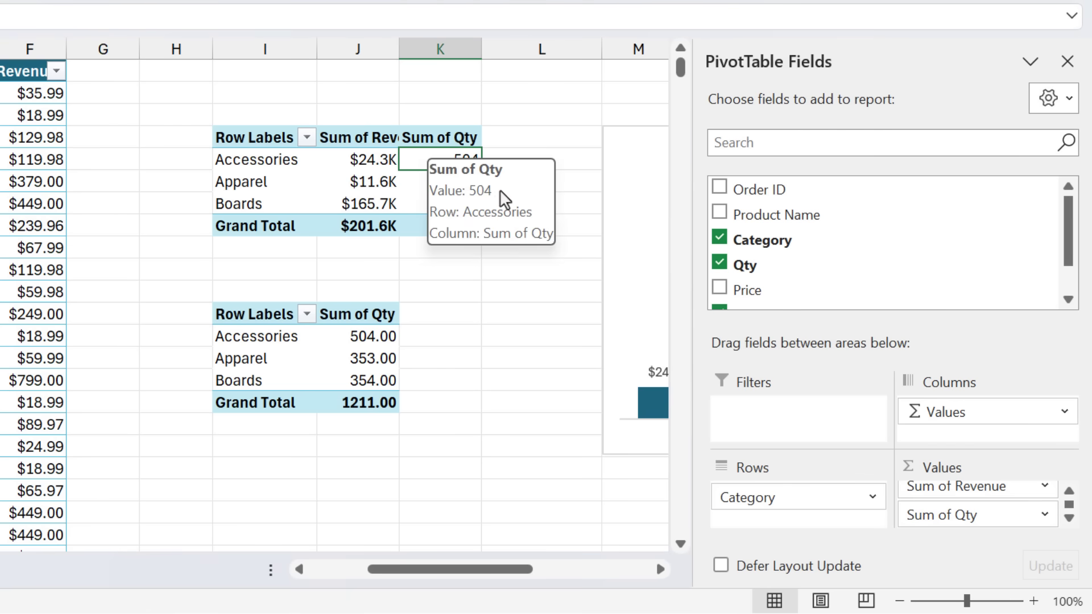
drag(927, 515, 610, 488)
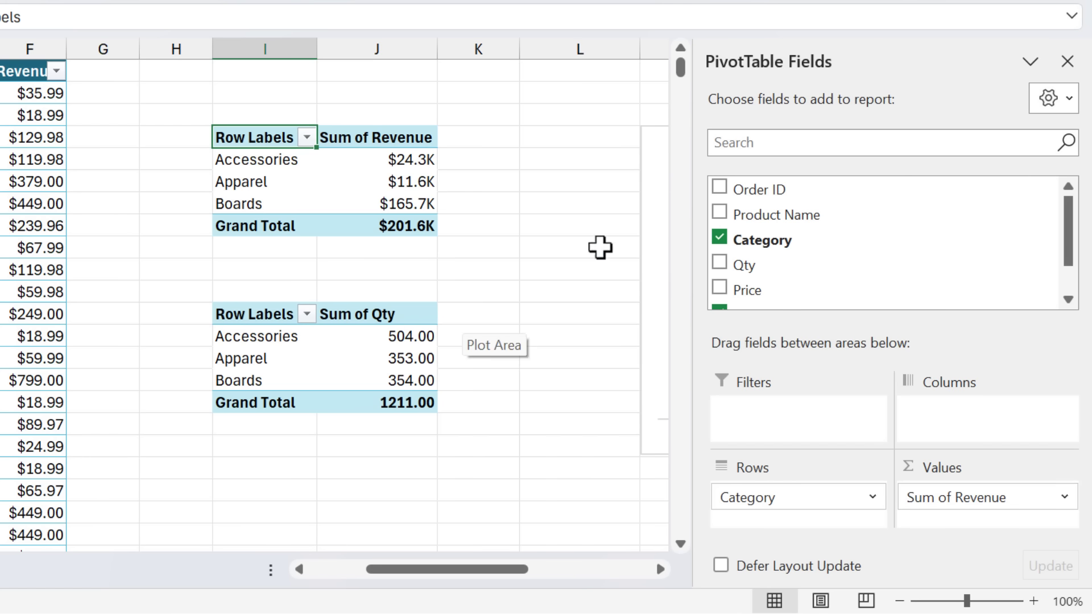
drag(718, 267, 940, 513)
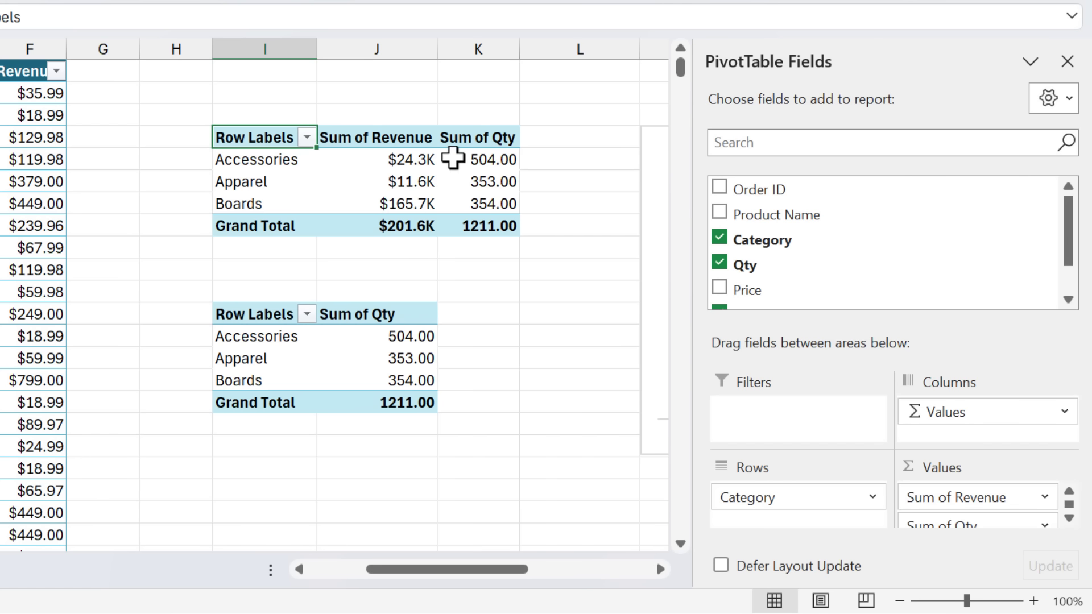
mouse_move(453, 157)
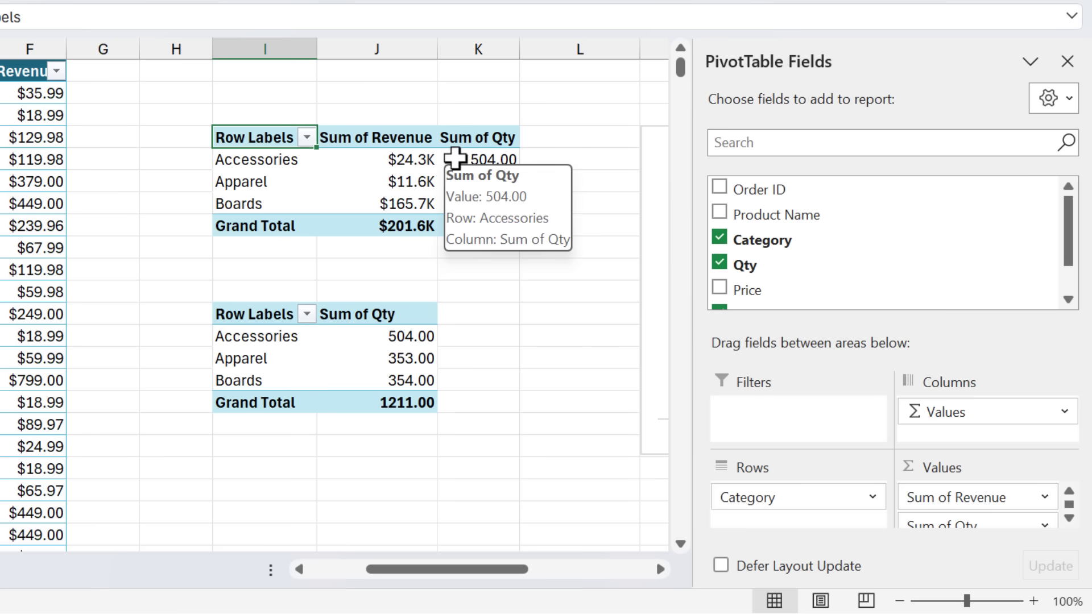
click(453, 158)
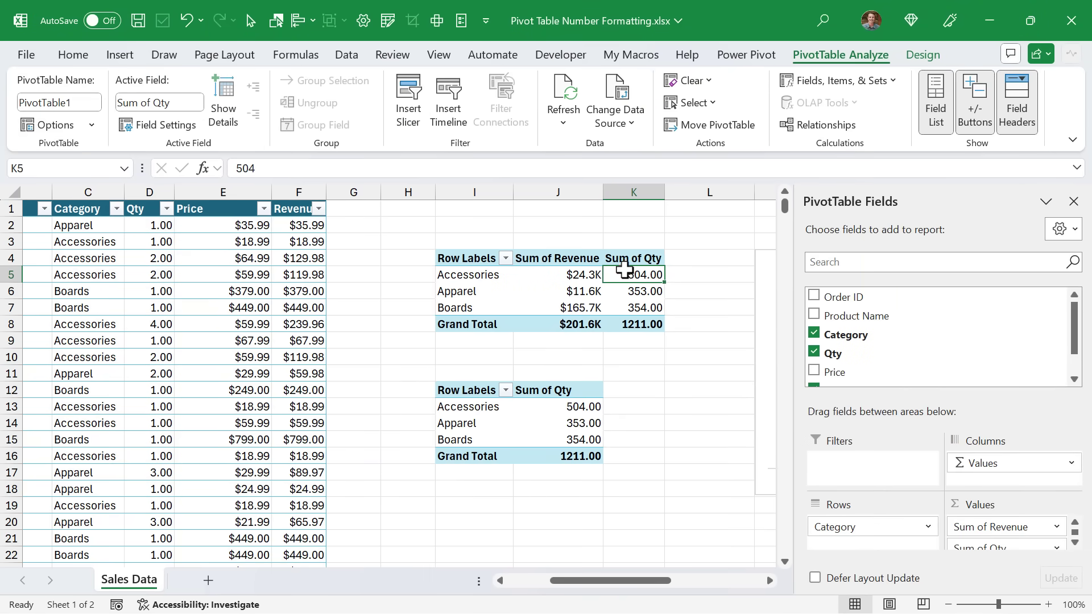
Step: Bring up the context menu with Automatic Number Formatting on the Accessories Sum of Qty cell K5
mouse_move(610, 284)
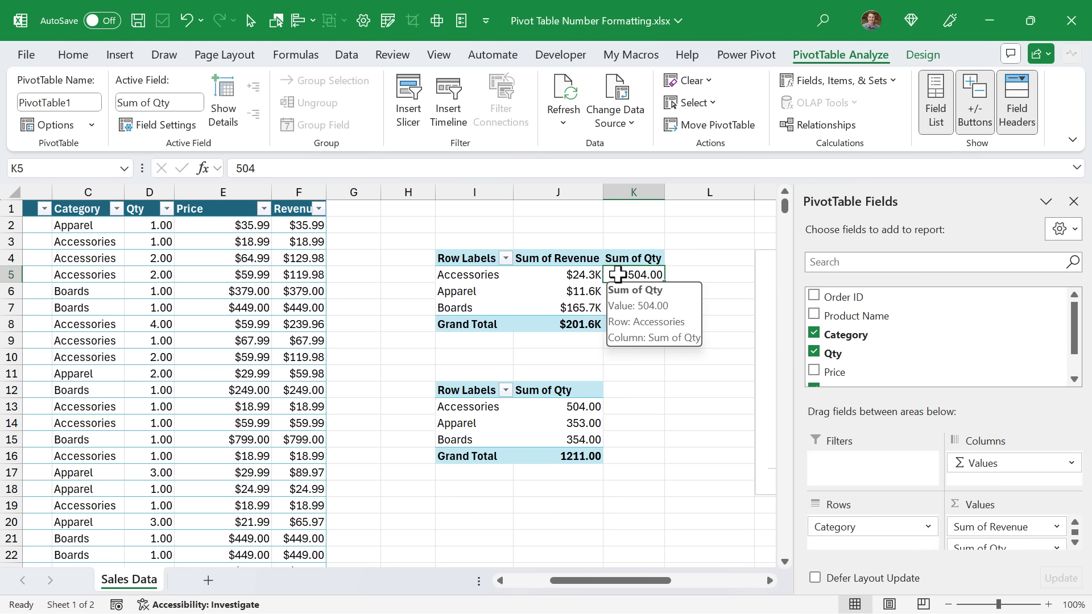
right_click(617, 274)
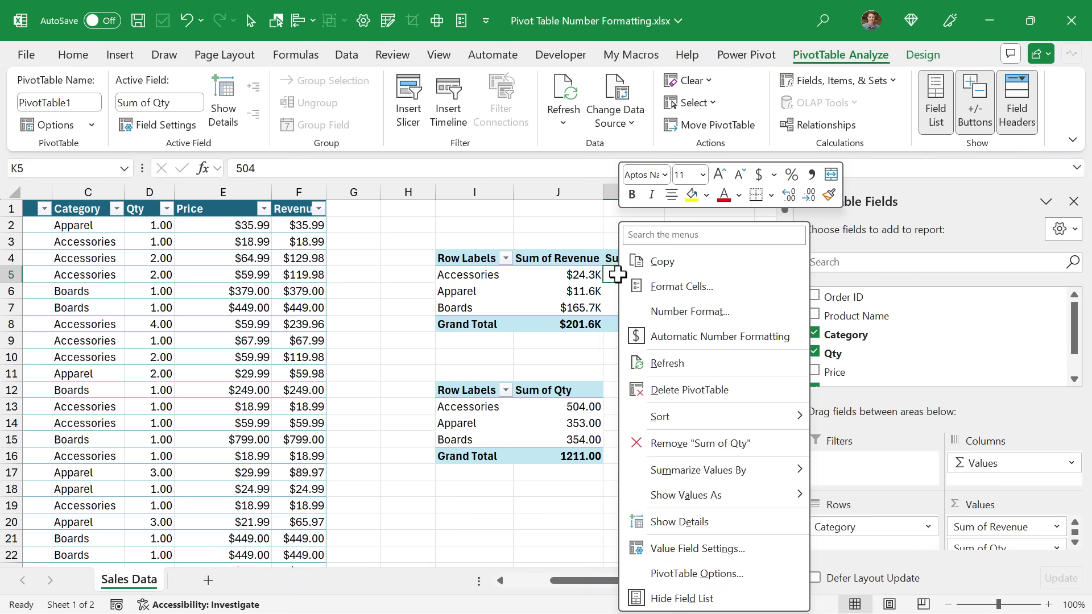